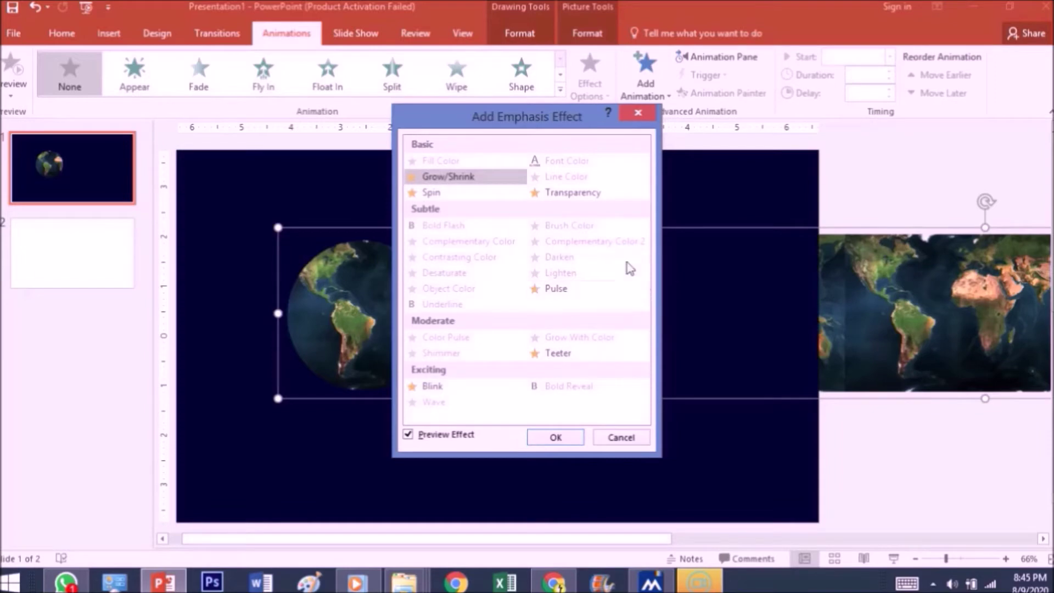
- Add a Left motion path animation to the grouped world-map strip behind the globe cutout
{"action": "left_click", "coordinate": [646, 112]}
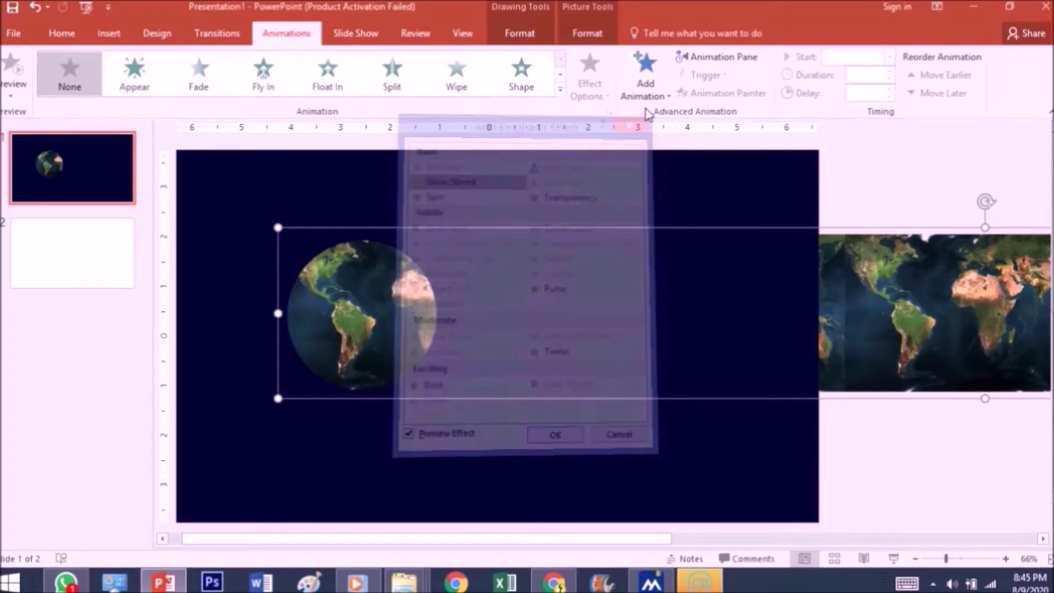
{"action": "left_click", "coordinate": [665, 94]}
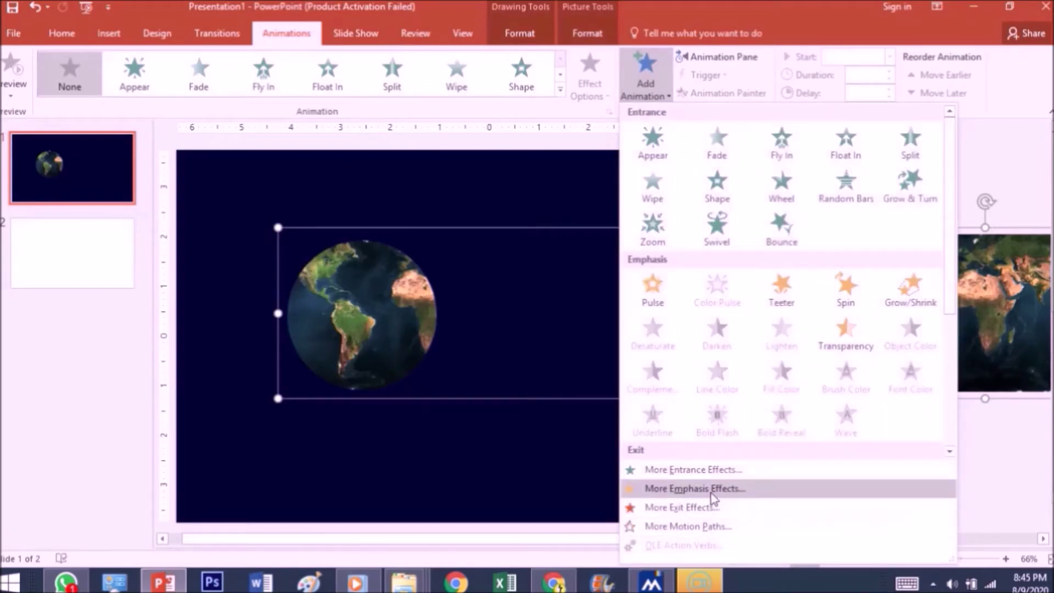
{"action": "left_click", "coordinate": [700, 528]}
{"action": "left_click_drag", "start_coordinate": [632, 260], "coordinate": [627, 388]}
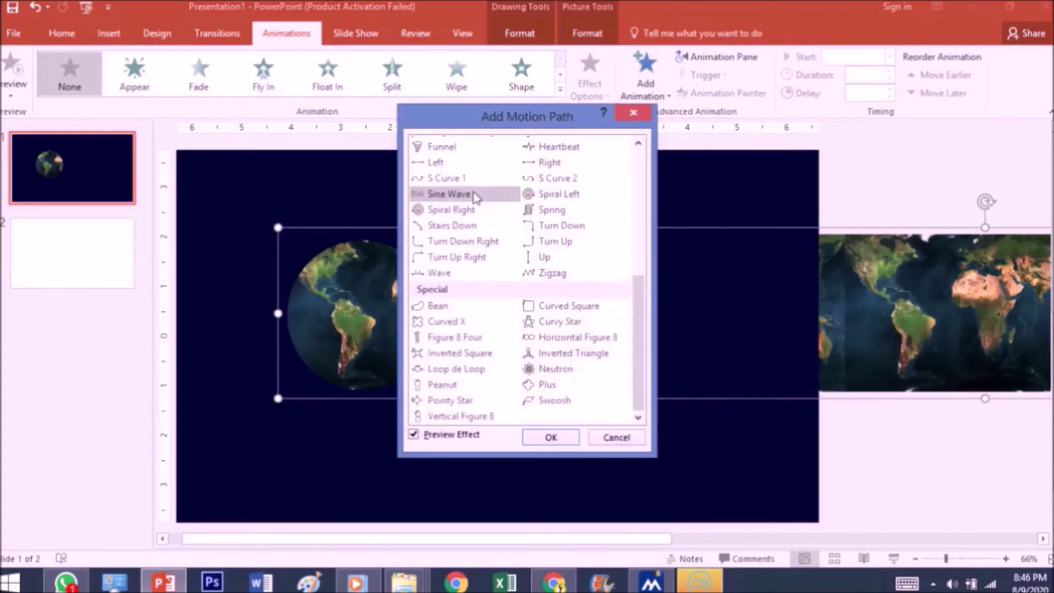
{"action": "left_click", "coordinate": [436, 169]}
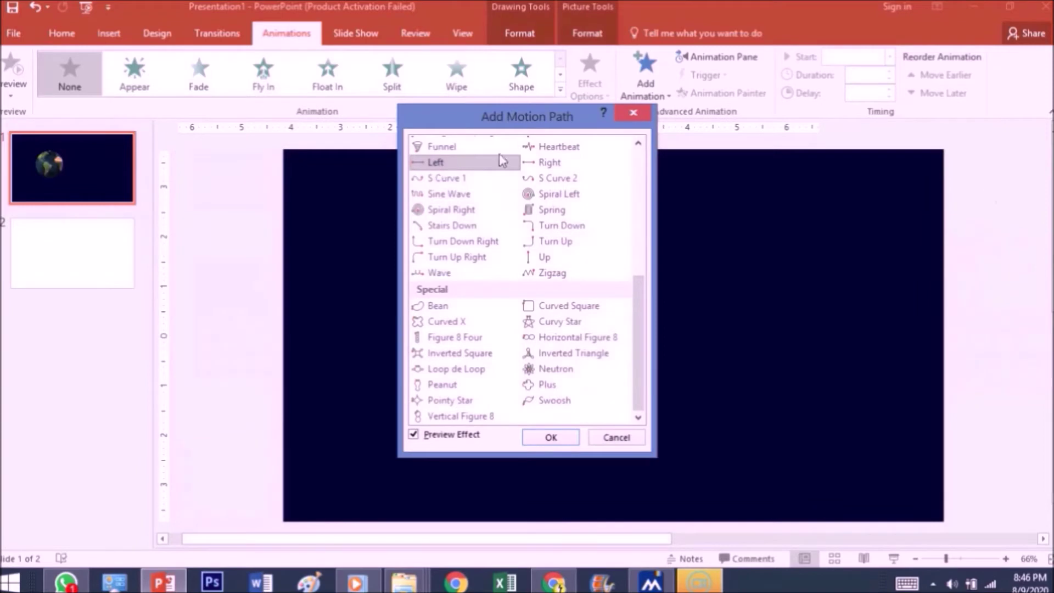
{"action": "left_click", "coordinate": [565, 438]}
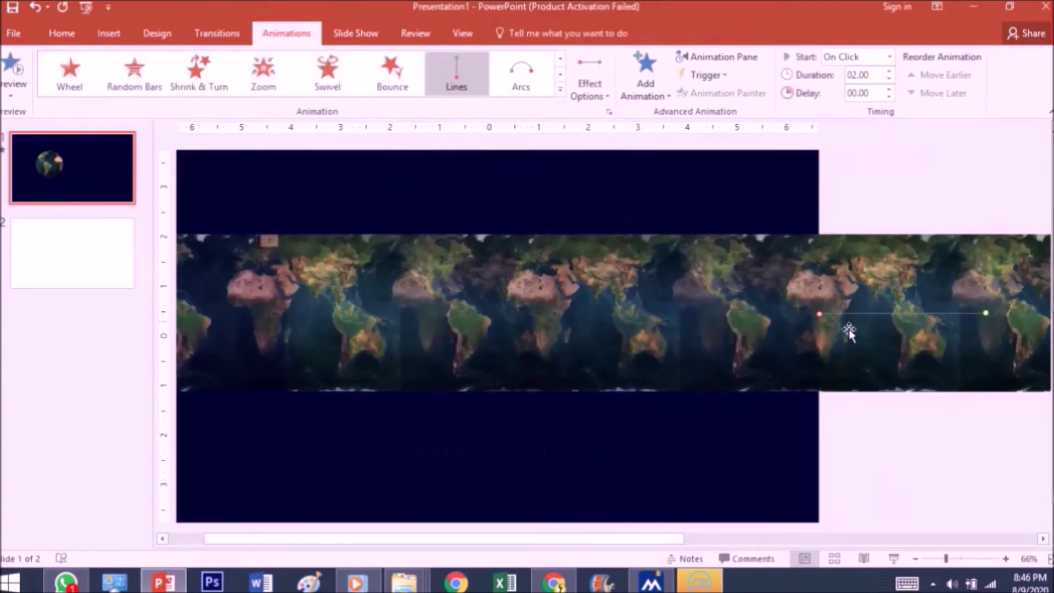
- Extend the map strip's motion path by moving its end point far to the left, beyond the slide's left edge
{"action": "scroll", "coordinate": [750, 453], "scroll_direction": "down", "scroll_amount": 5, "text": "ctrl"}
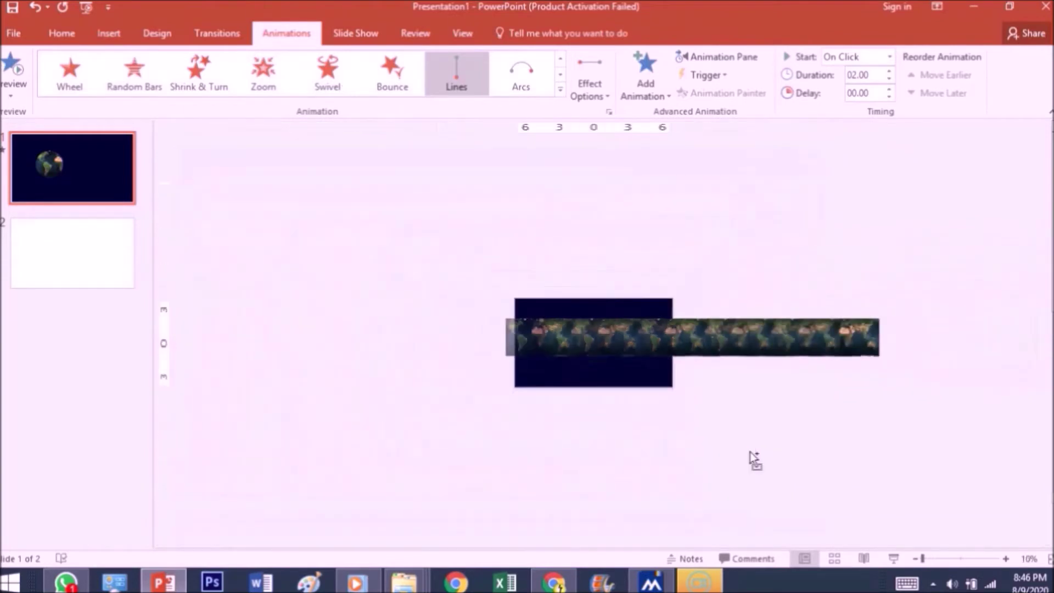
{"action": "scroll", "coordinate": [752, 457], "scroll_direction": "up", "scroll_amount": 1, "text": "ctrl"}
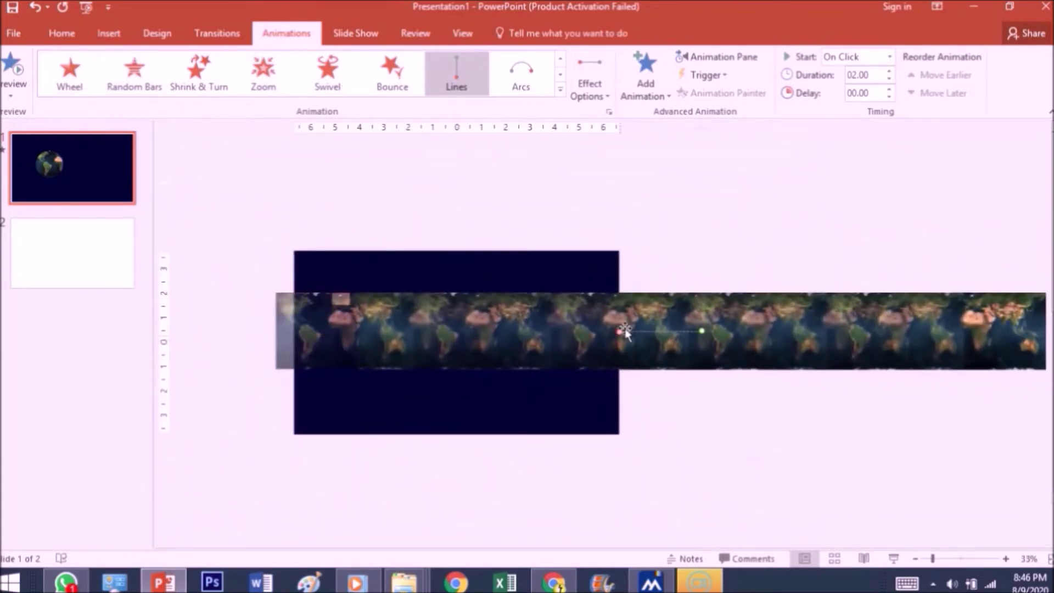
{"action": "left_click_drag", "start_coordinate": [618, 331], "coordinate": [239, 328]}
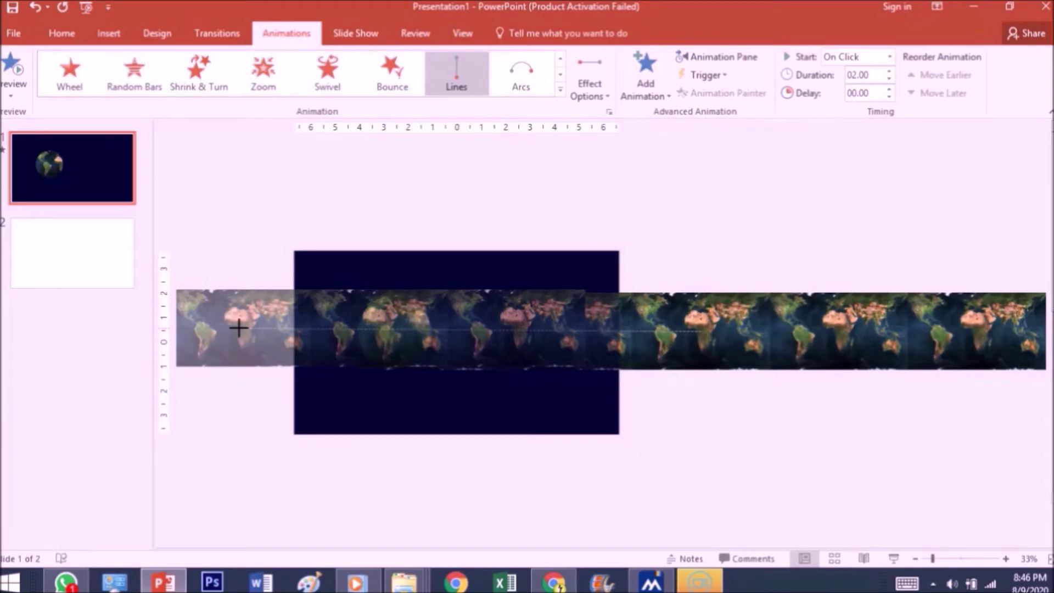
{"action": "left_click_drag", "start_coordinate": [238, 328], "coordinate": [182, 327]}
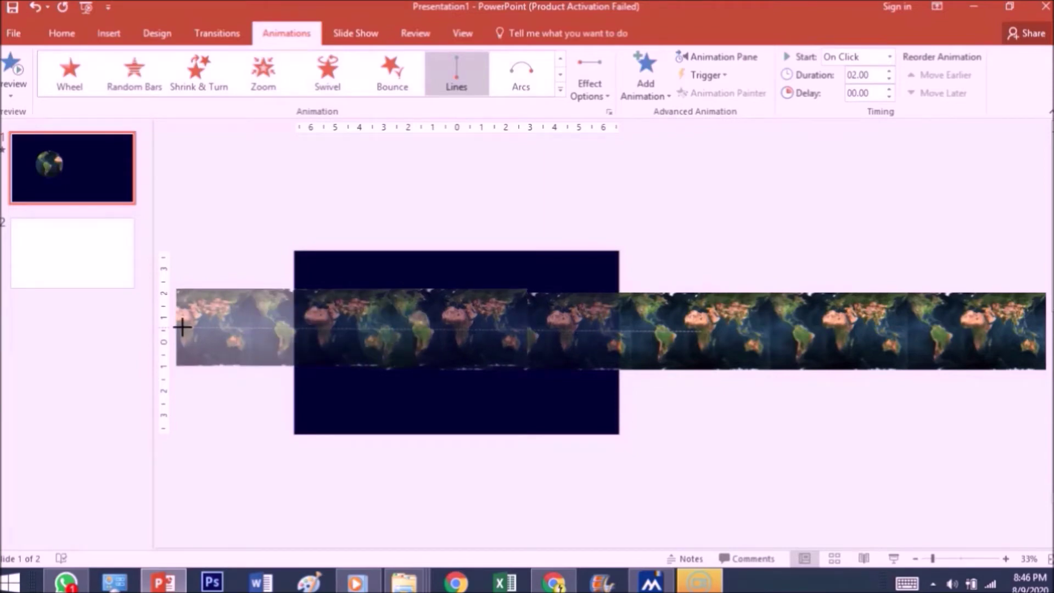
{"action": "left_click_drag", "start_coordinate": [182, 327], "coordinate": [182, 327]}
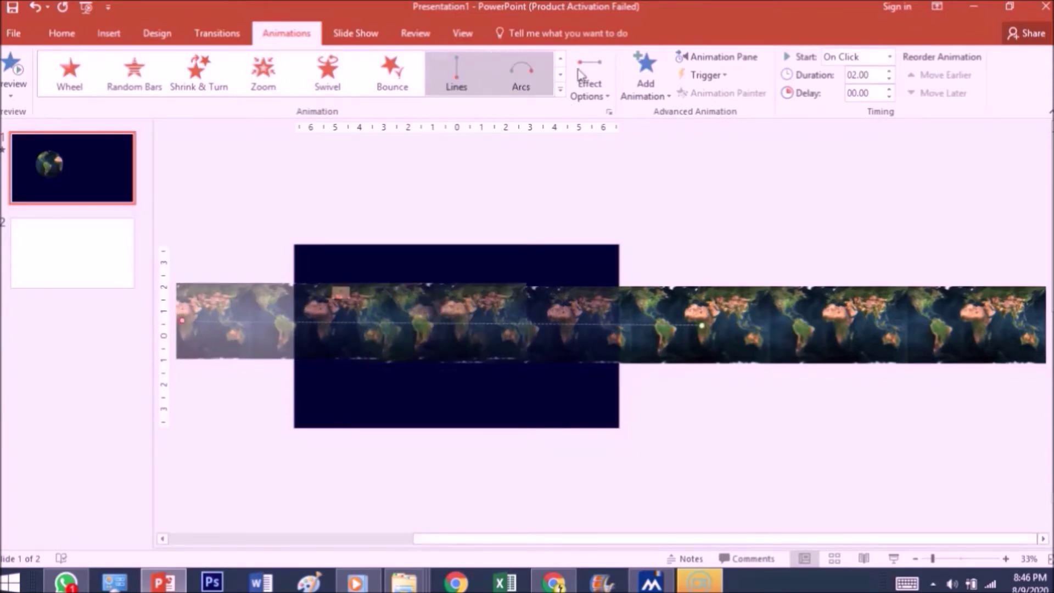
- Show the animation list, set the map strip's motion path duration to 6 seconds and preview it
{"action": "left_click", "coordinate": [716, 56]}
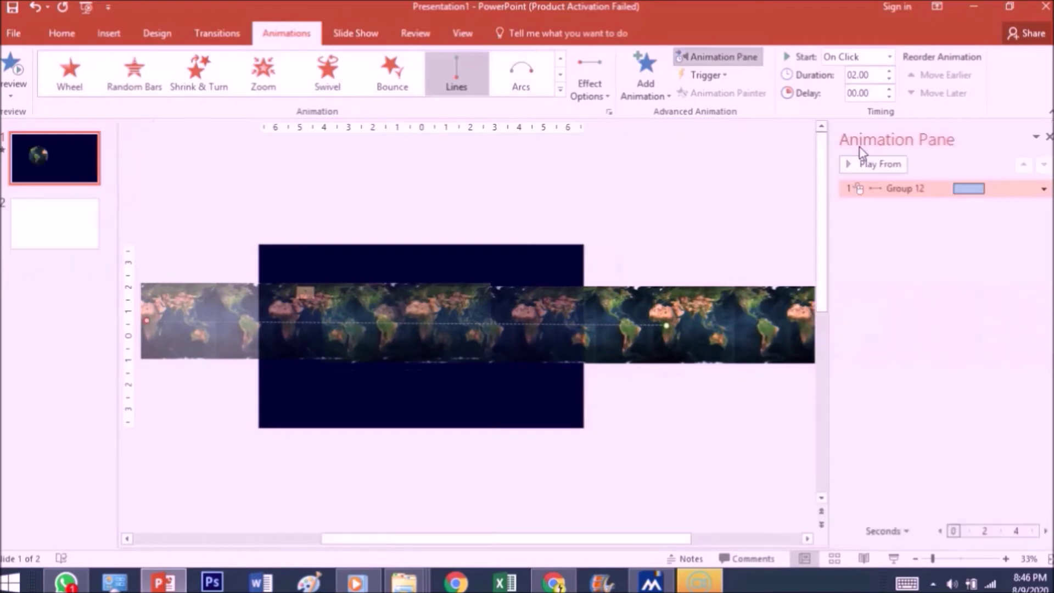
{"action": "left_click", "coordinate": [889, 72]}
{"action": "left_click", "coordinate": [889, 71]}
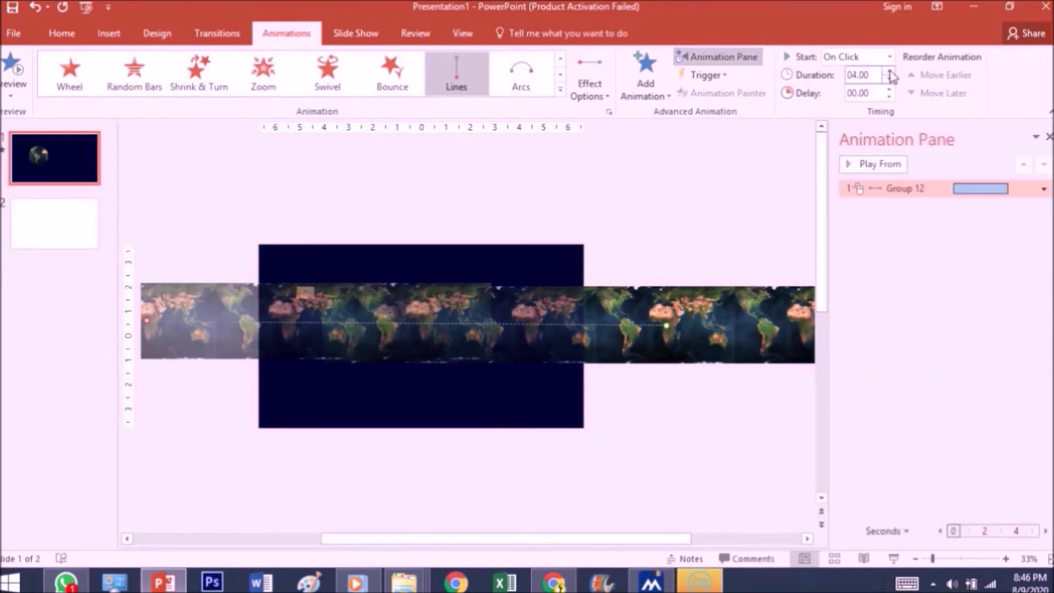
{"action": "left_click", "coordinate": [889, 71]}
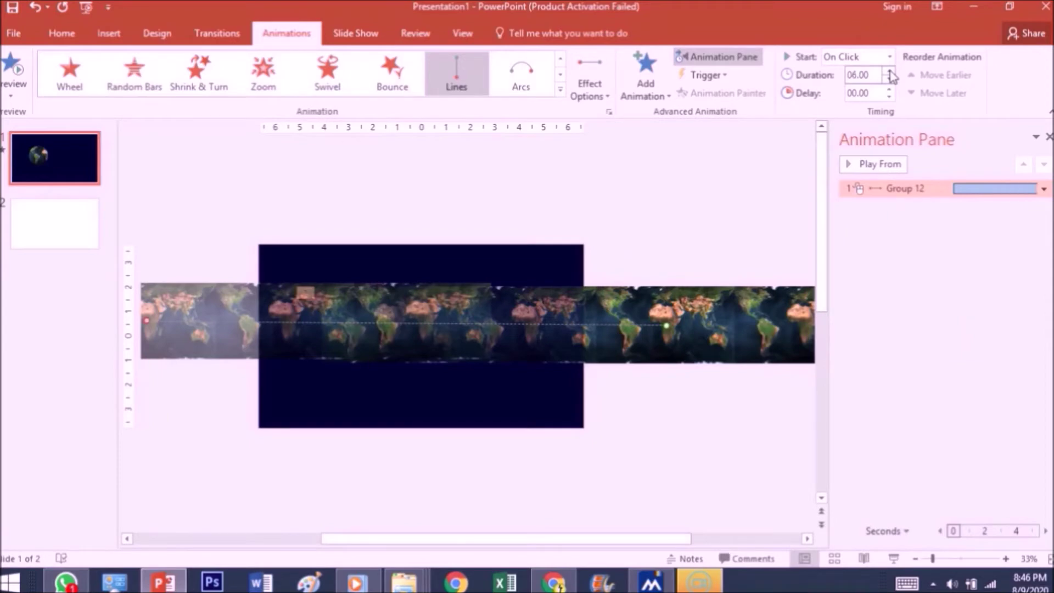
{"action": "left_click", "coordinate": [880, 164]}
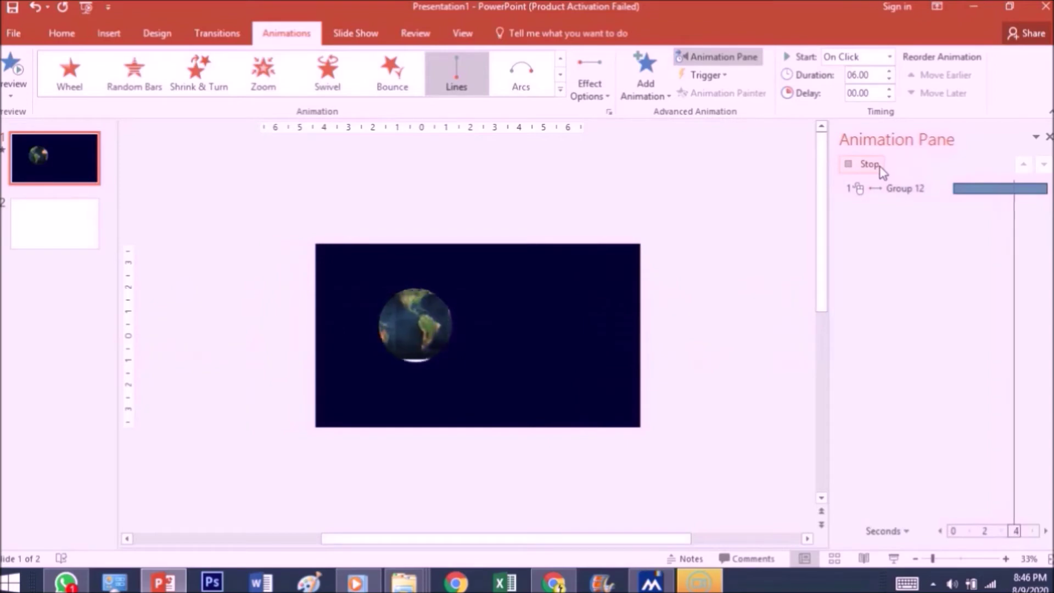
- Set the map strip's animation duration to 15 seconds and preview the rotating globe
{"action": "left_click", "coordinate": [889, 71]}
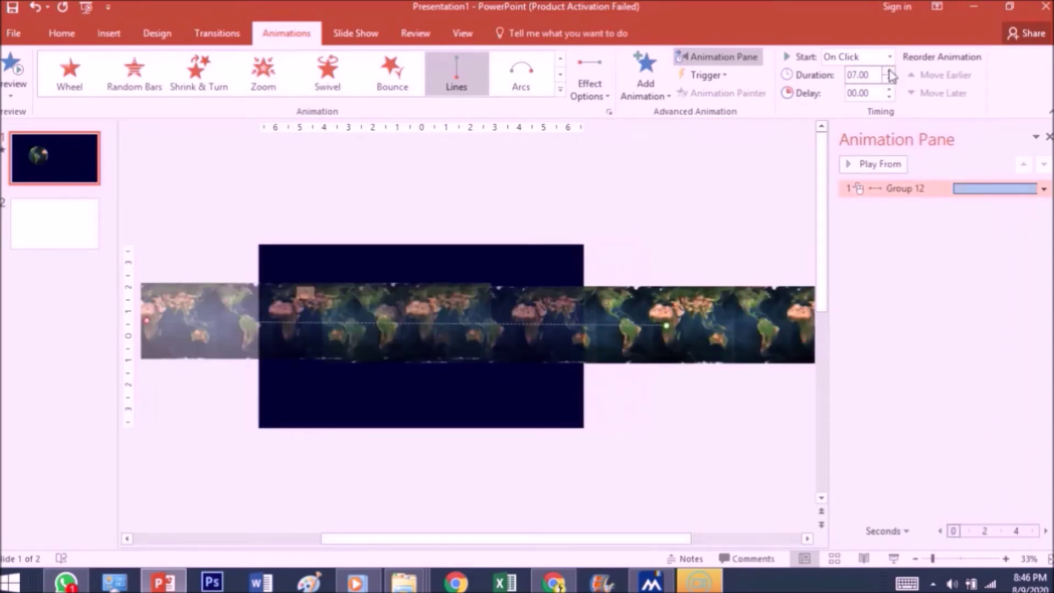
{"action": "left_click_drag", "start_coordinate": [877, 79], "coordinate": [834, 75]}
{"action": "type", "text": "1"}
{"action": "left_click", "coordinate": [868, 164]}
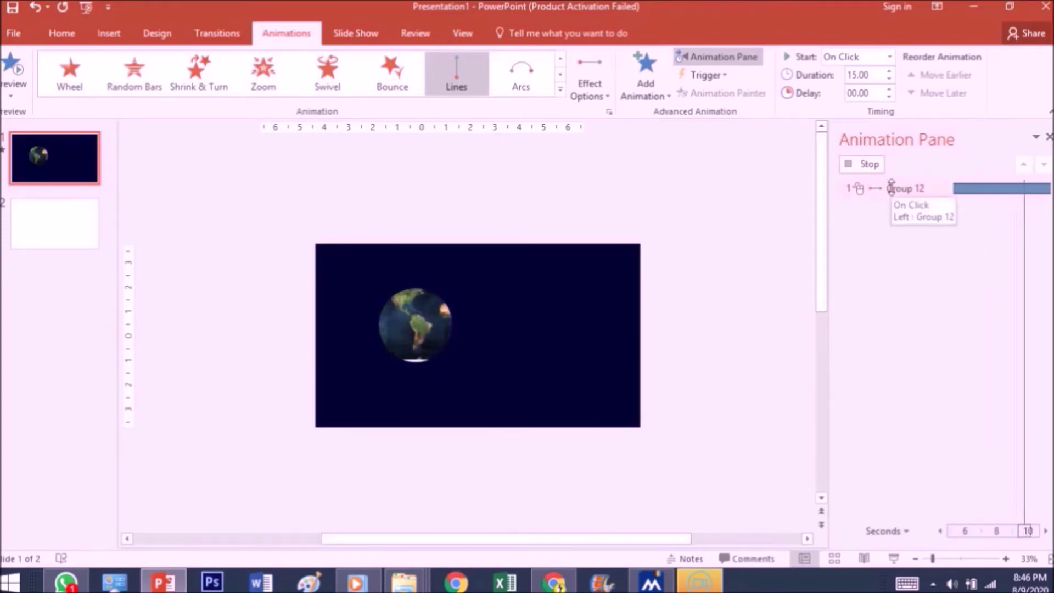
{"action": "left_click", "coordinate": [866, 165]}
- Reduce the smoothing of the map strip's Left motion path to the minimum in its effect options
{"action": "left_click", "coordinate": [1042, 188]}
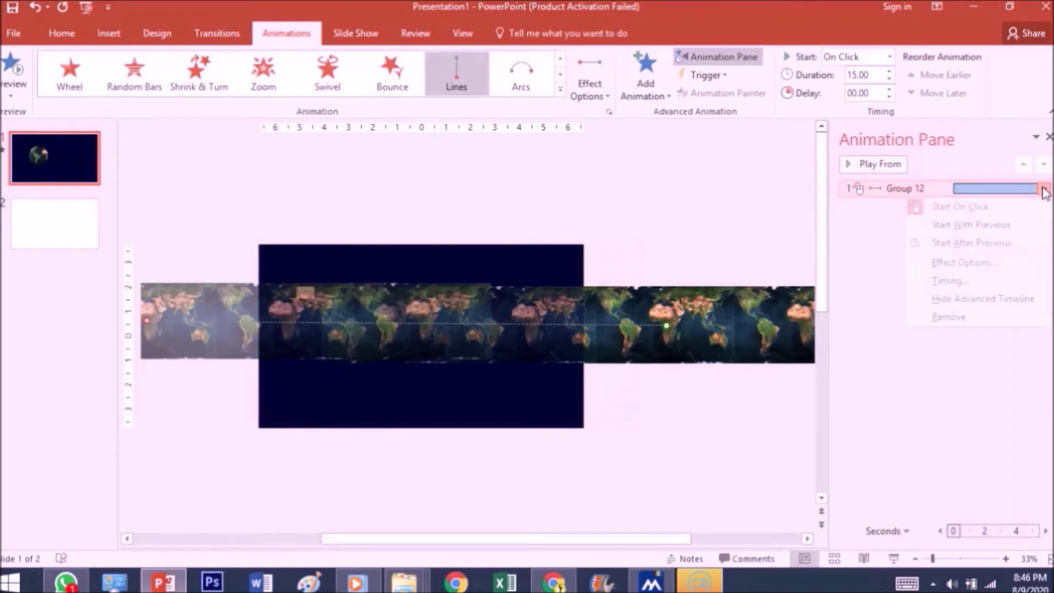
{"action": "left_click", "coordinate": [996, 269]}
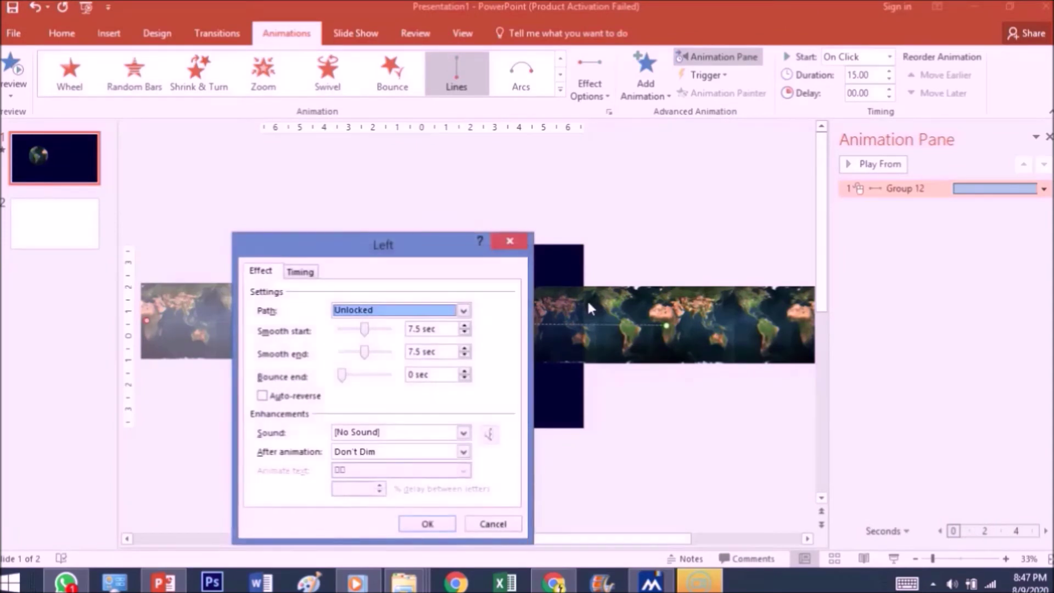
{"action": "left_click_drag", "start_coordinate": [364, 328], "coordinate": [334, 349]}
{"action": "left_click", "coordinate": [425, 528]}
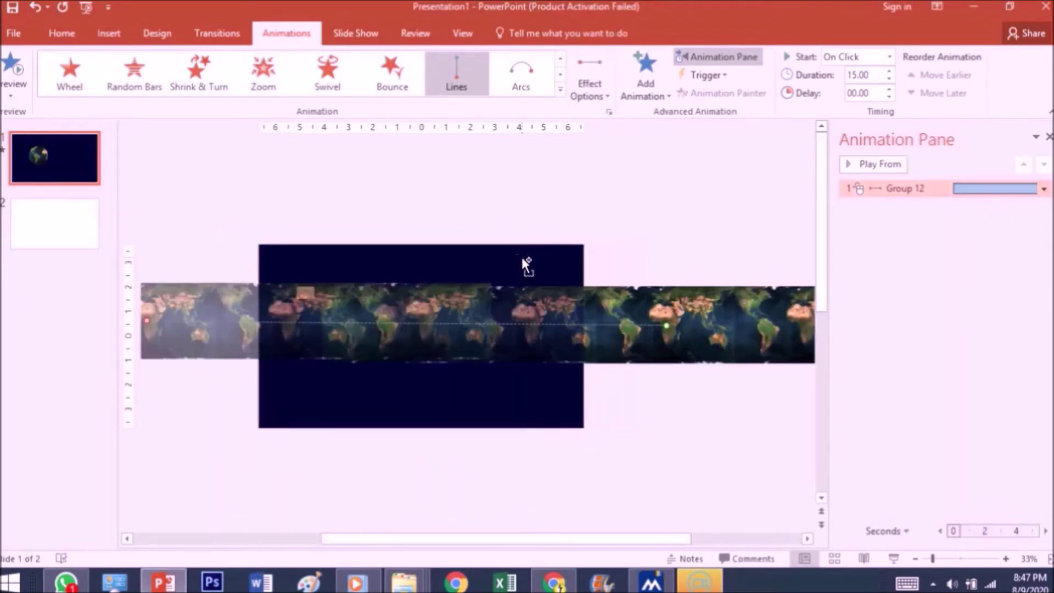
- Insert the moon picture from the Desktop, shrink it to about 1.16" by 1.21" and place it to the upper right of the globe
{"action": "scroll", "coordinate": [522, 258], "scroll_direction": "up", "scroll_amount": 2, "text": "ctrl"}
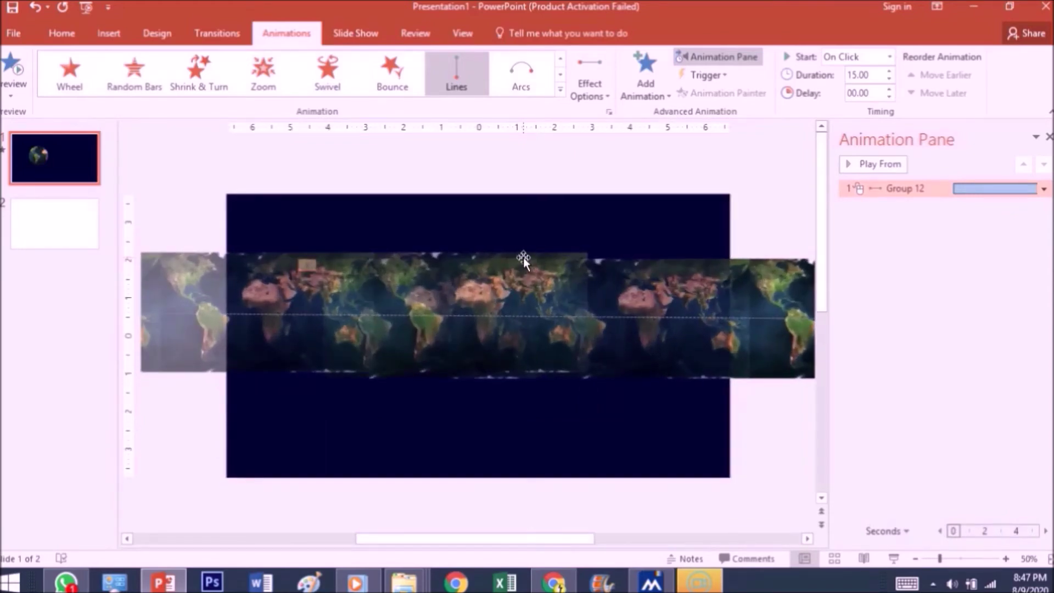
{"action": "left_click", "coordinate": [595, 233]}
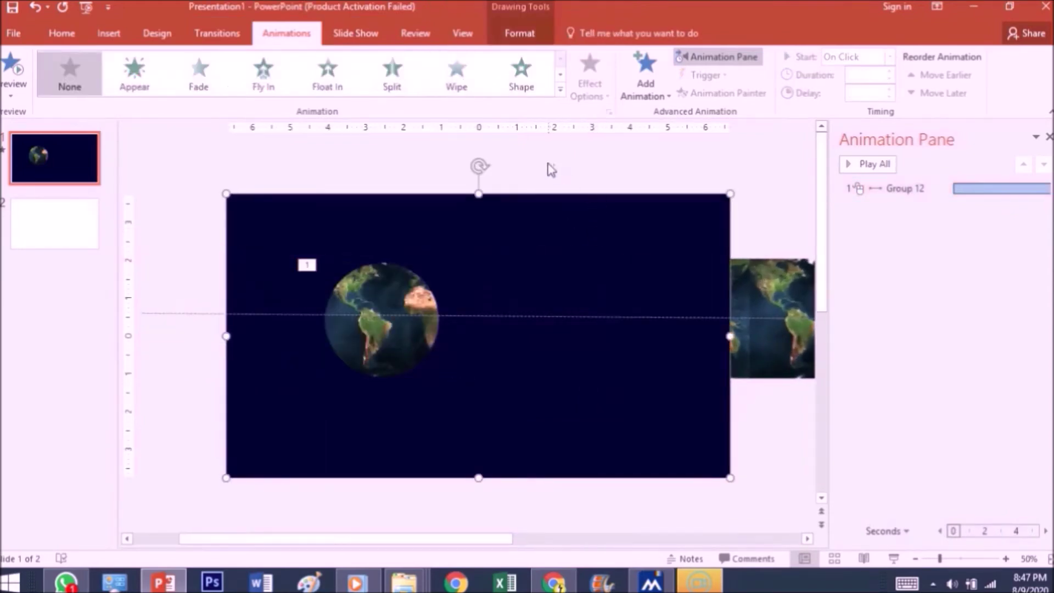
{"action": "left_click", "coordinate": [109, 34]}
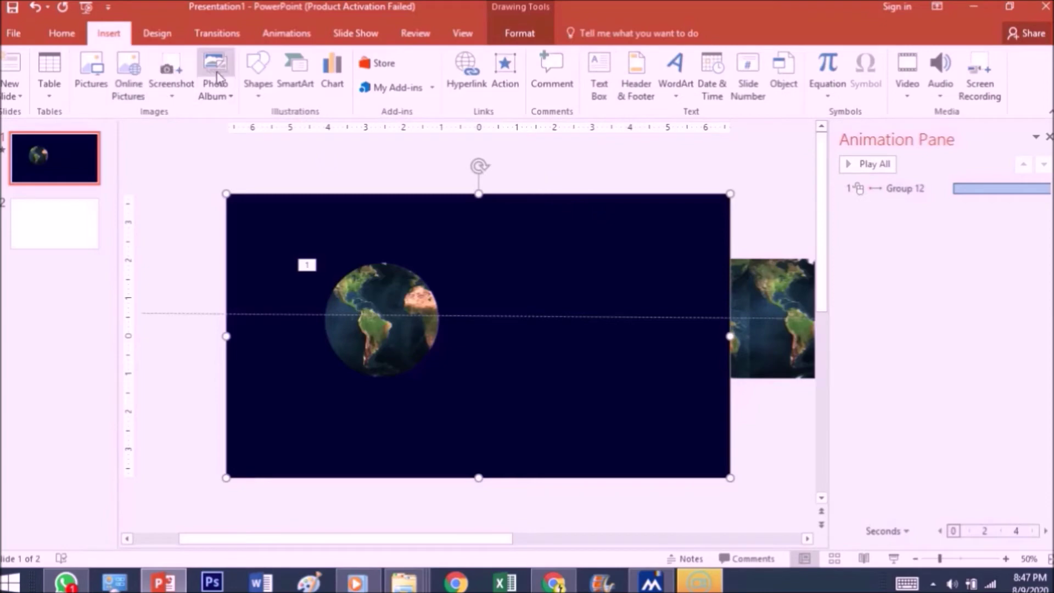
{"action": "left_click", "coordinate": [92, 69]}
{"action": "left_click", "coordinate": [469, 241]}
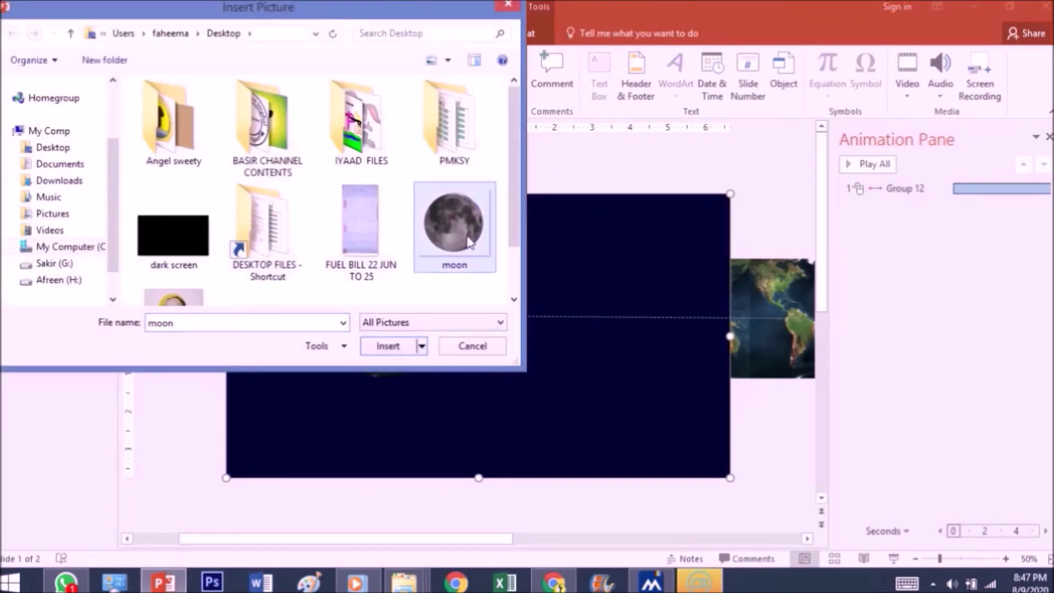
{"action": "left_click", "coordinate": [387, 346]}
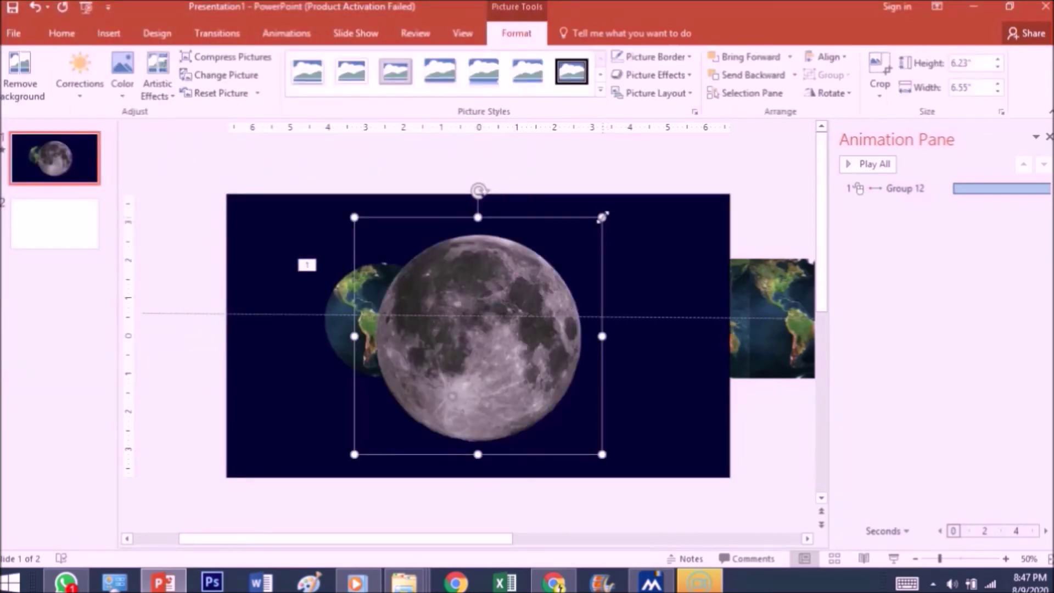
{"action": "left_click_drag", "start_coordinate": [602, 217], "coordinate": [504, 249]}
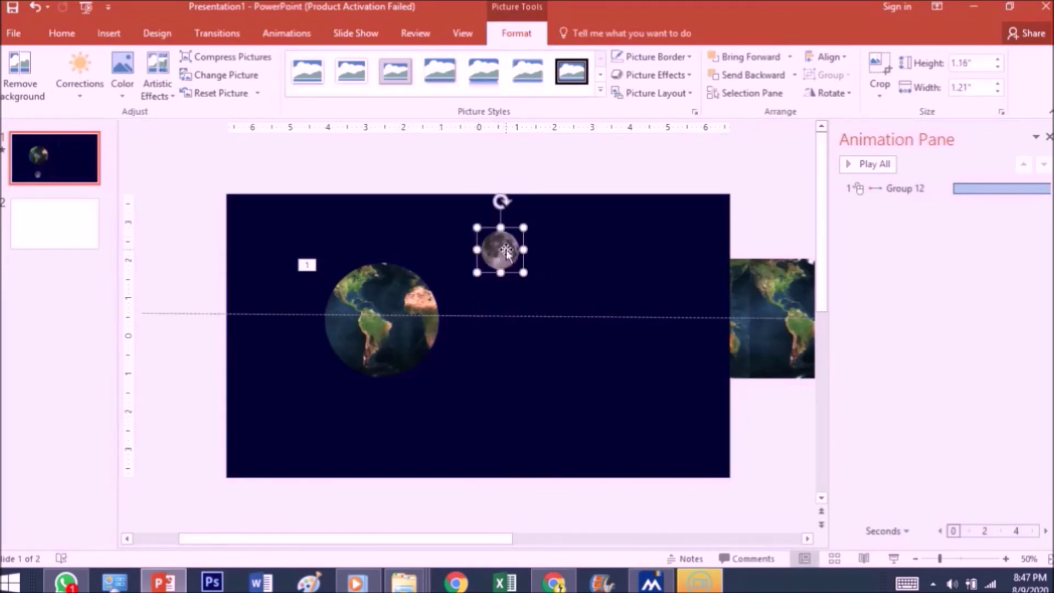
- Add a Shapes motion path animation to the moon picture
{"action": "left_click", "coordinate": [287, 36]}
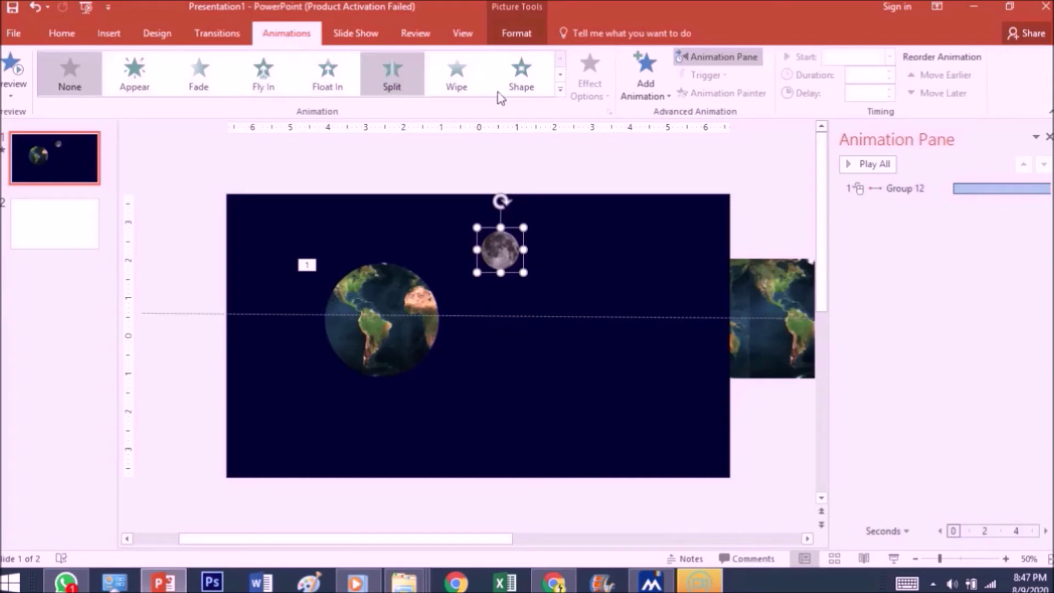
{"action": "left_click", "coordinate": [659, 96]}
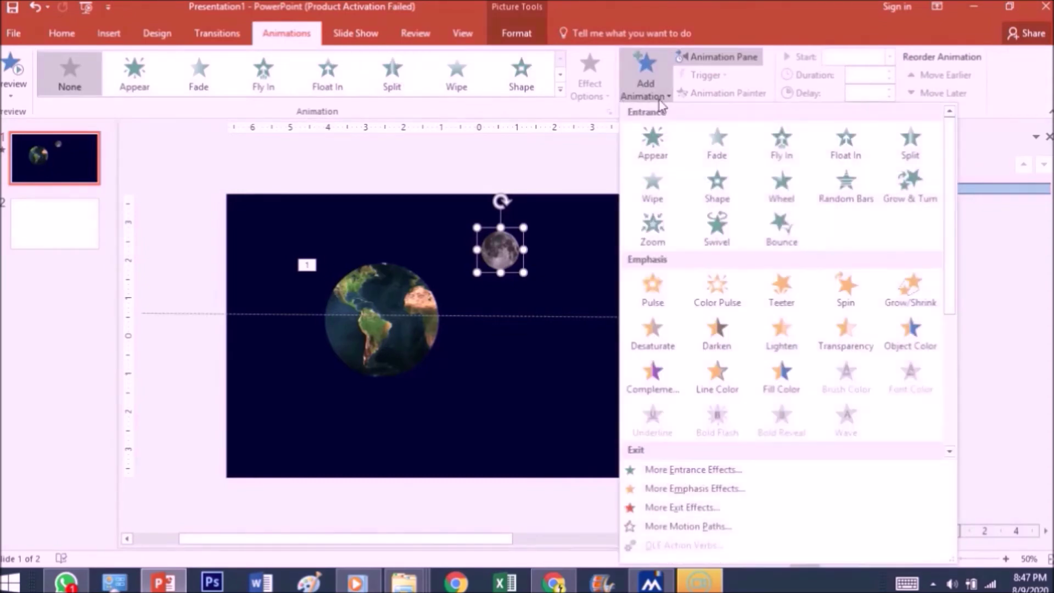
{"action": "left_click_drag", "start_coordinate": [949, 239], "coordinate": [949, 398]}
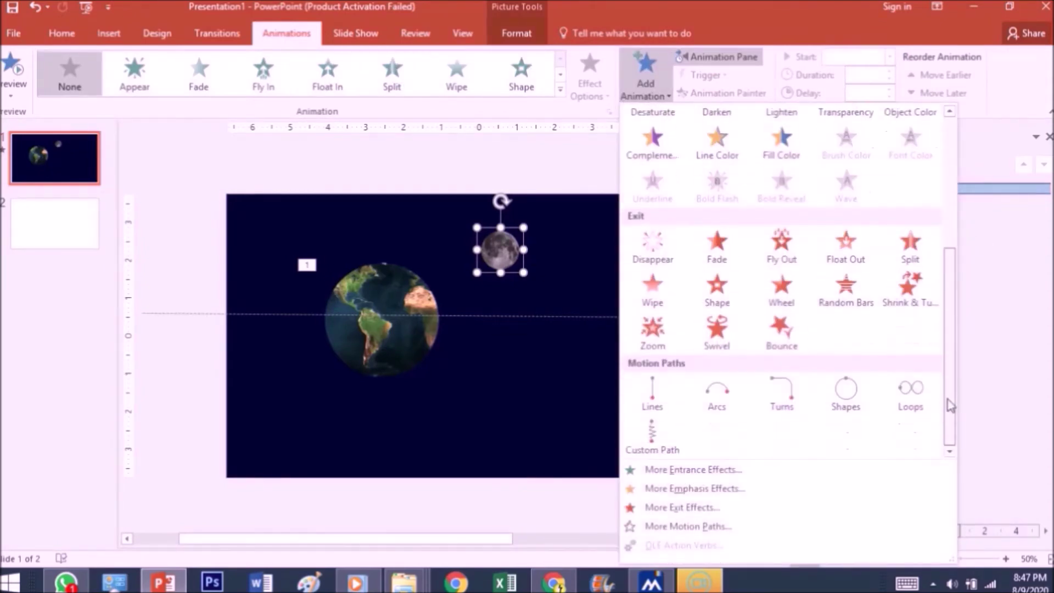
{"action": "left_click", "coordinate": [845, 389]}
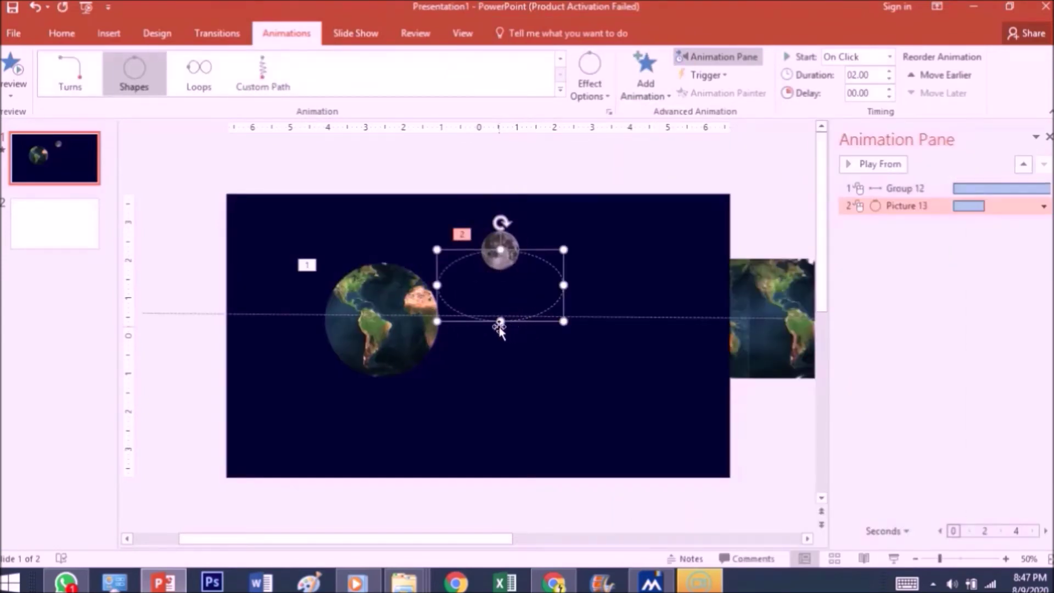
- Enlarge the moon's motion path into a circle wider than the globe and position it around the globe
{"action": "left_click_drag", "start_coordinate": [500, 319], "coordinate": [501, 378]}
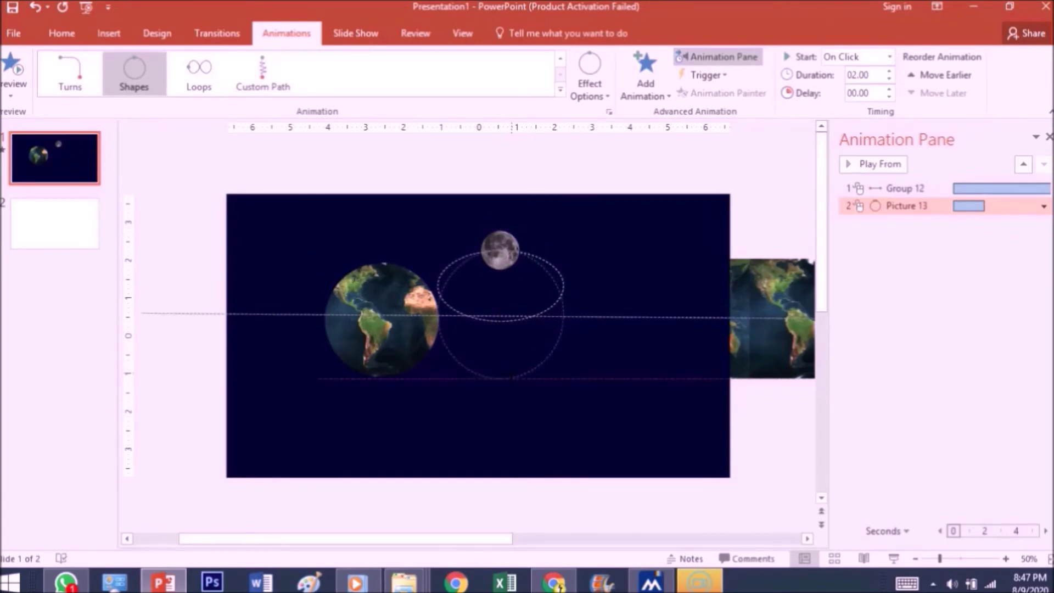
{"action": "left_click_drag", "start_coordinate": [501, 378], "coordinate": [643, 461]}
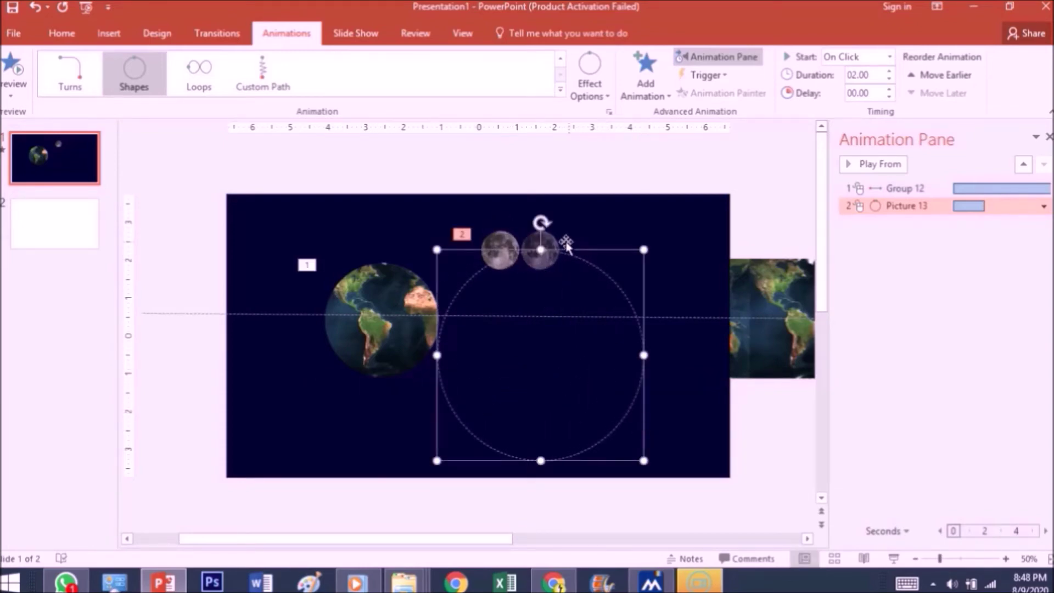
{"action": "left_click_drag", "start_coordinate": [543, 250], "coordinate": [389, 217]}
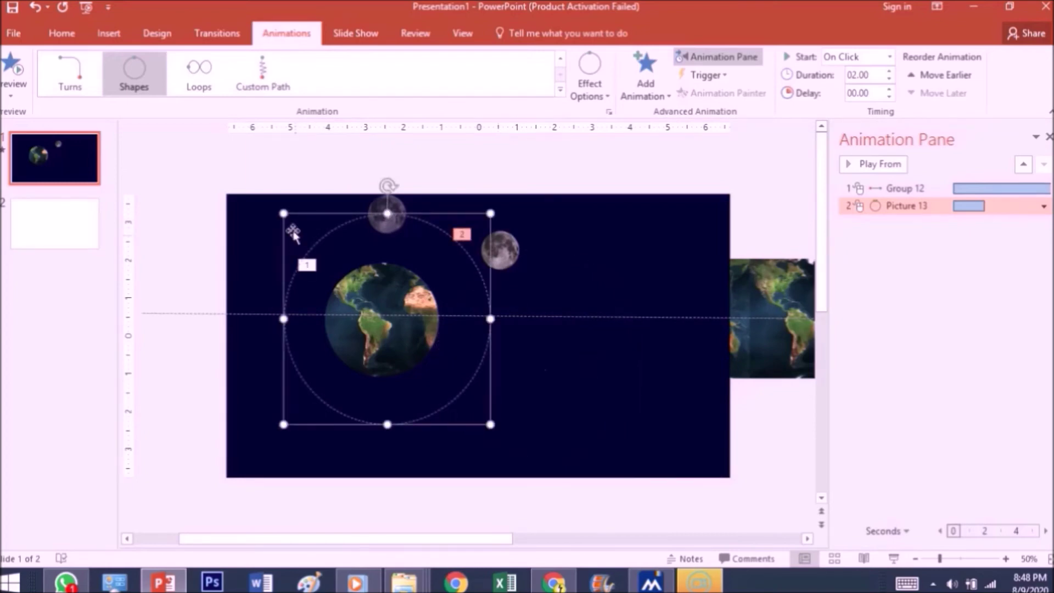
{"action": "left_click", "coordinate": [279, 216]}
{"action": "left_click_drag", "start_coordinate": [279, 215], "coordinate": [271, 201]}
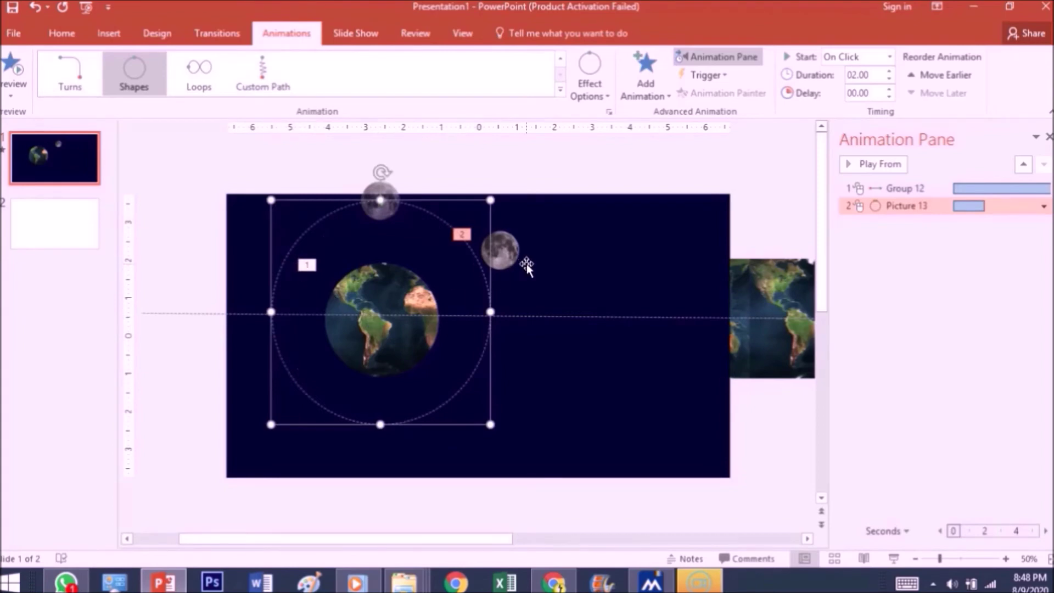
- Move the moon picture directly above the globe and recentre its circular motion path around the globe, starting at the moon
{"action": "left_click_drag", "start_coordinate": [506, 247], "coordinate": [387, 201]}
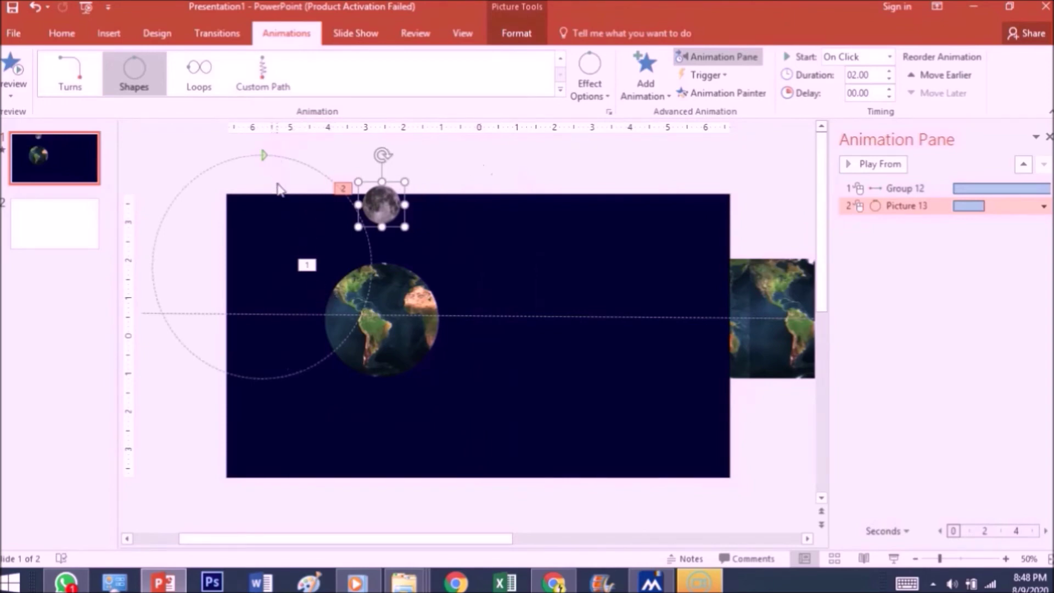
{"action": "left_click", "coordinate": [366, 277]}
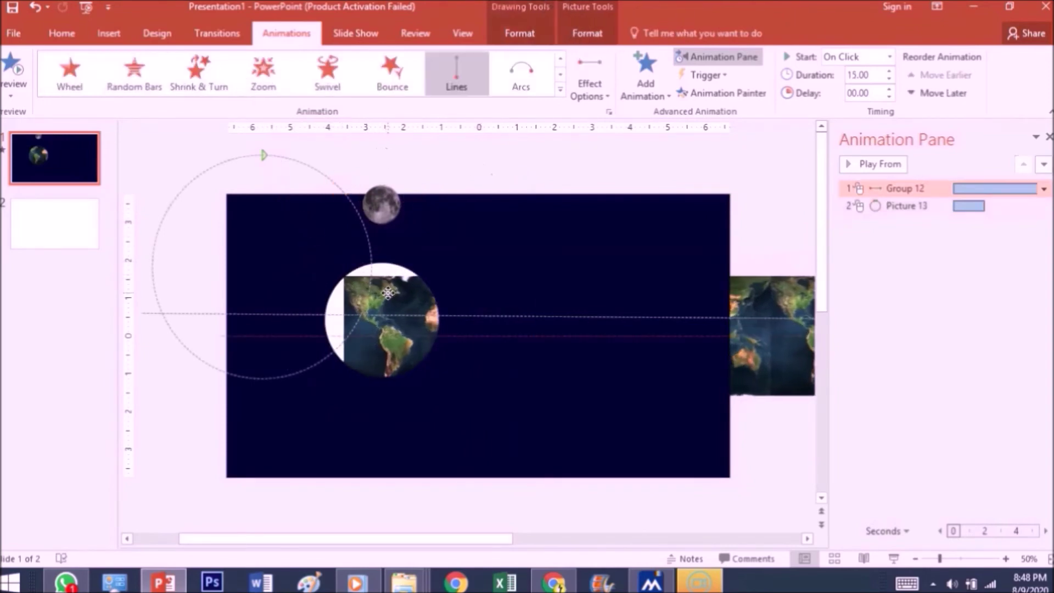
{"action": "left_click", "coordinate": [284, 155]}
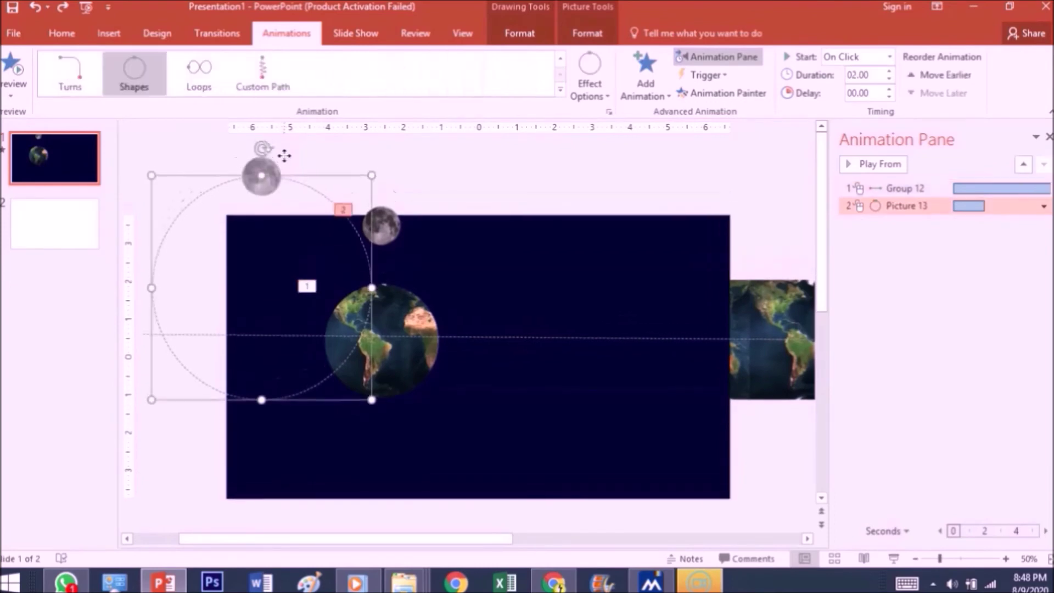
{"action": "left_click_drag", "start_coordinate": [284, 156], "coordinate": [408, 229]}
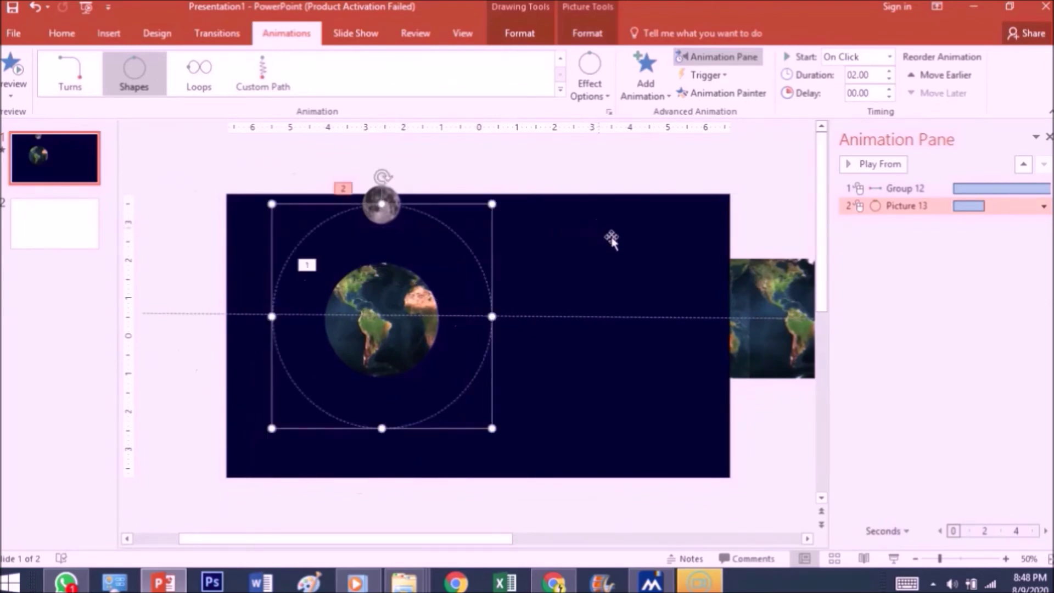
- Preview the moon's orbit and nudge the moon picture slightly to fine-tune its position above the globe
{"action": "left_click", "coordinate": [878, 164]}
{"action": "left_click", "coordinate": [385, 204]}
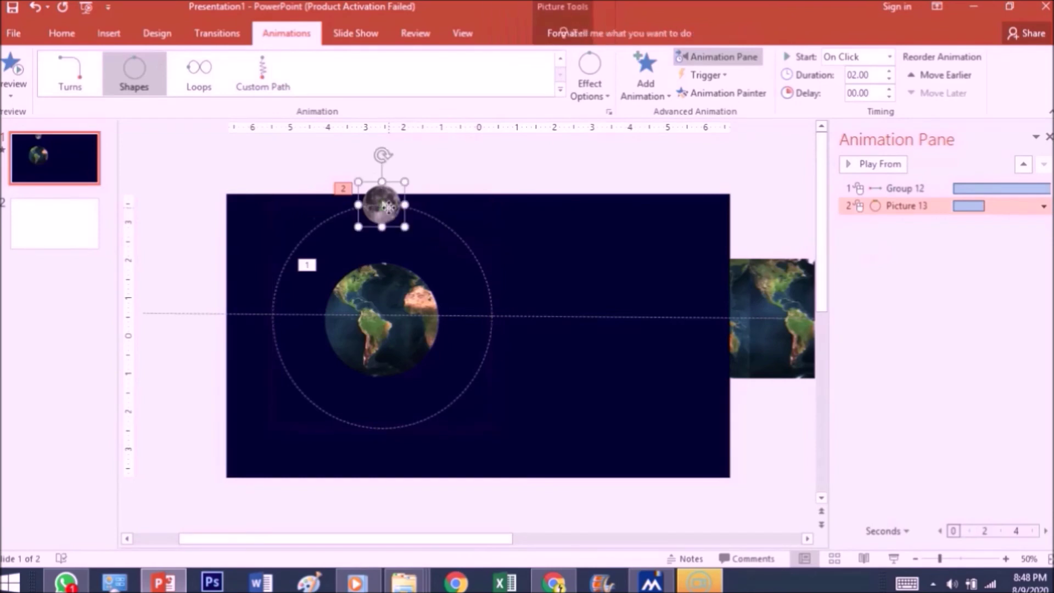
{"action": "left_click_drag", "start_coordinate": [385, 205], "coordinate": [384, 206]}
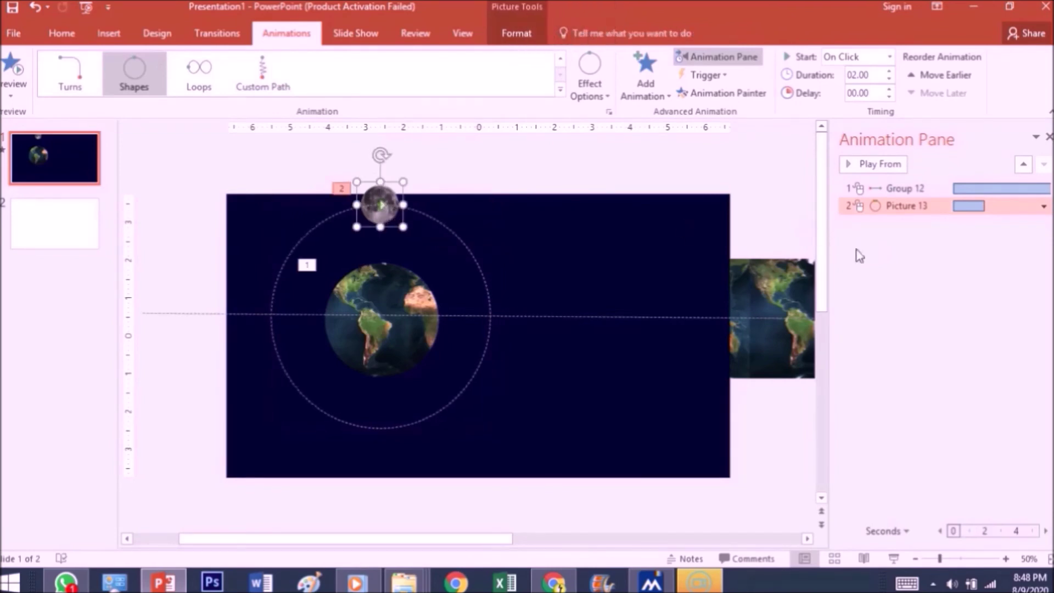
- Reduce the smoothing of the moon's Circle path to the minimum and set the animation to start With Previous
{"action": "left_click", "coordinate": [1043, 206]}
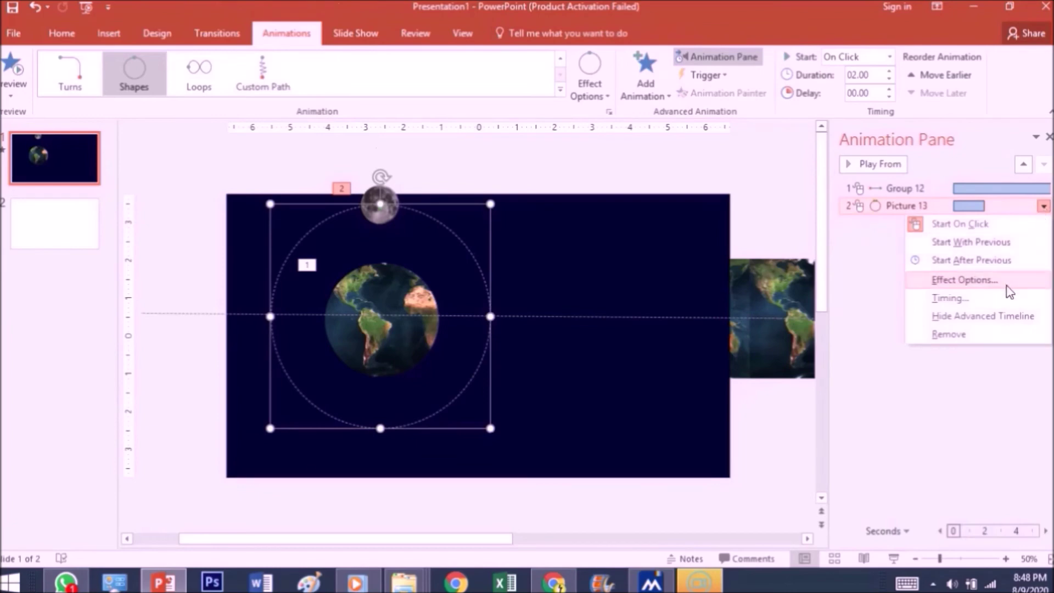
{"action": "left_click", "coordinate": [1006, 281]}
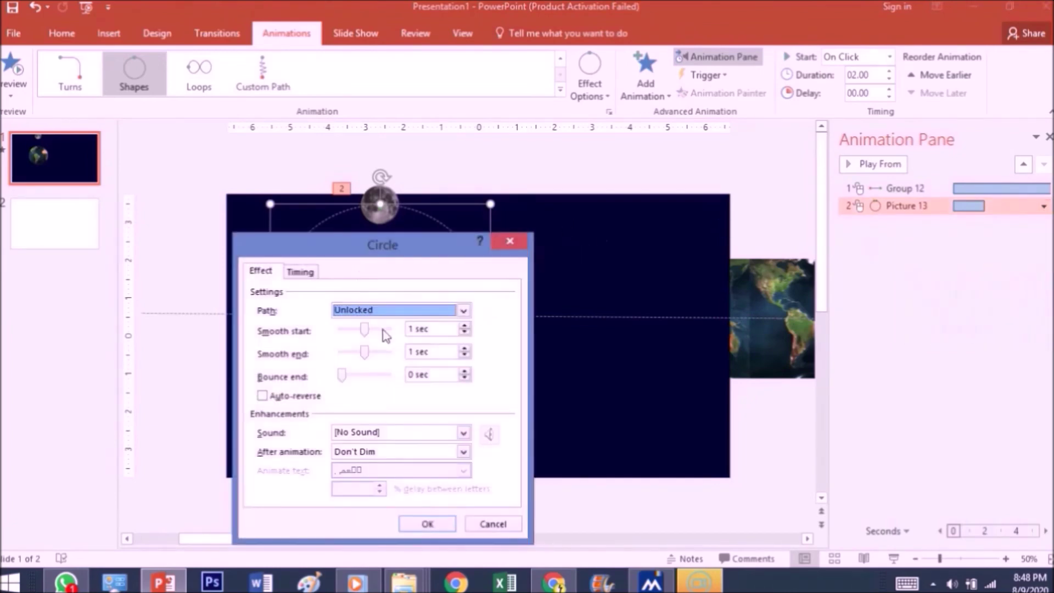
{"action": "left_click_drag", "start_coordinate": [363, 332], "coordinate": [329, 353]}
{"action": "left_click", "coordinate": [299, 273]}
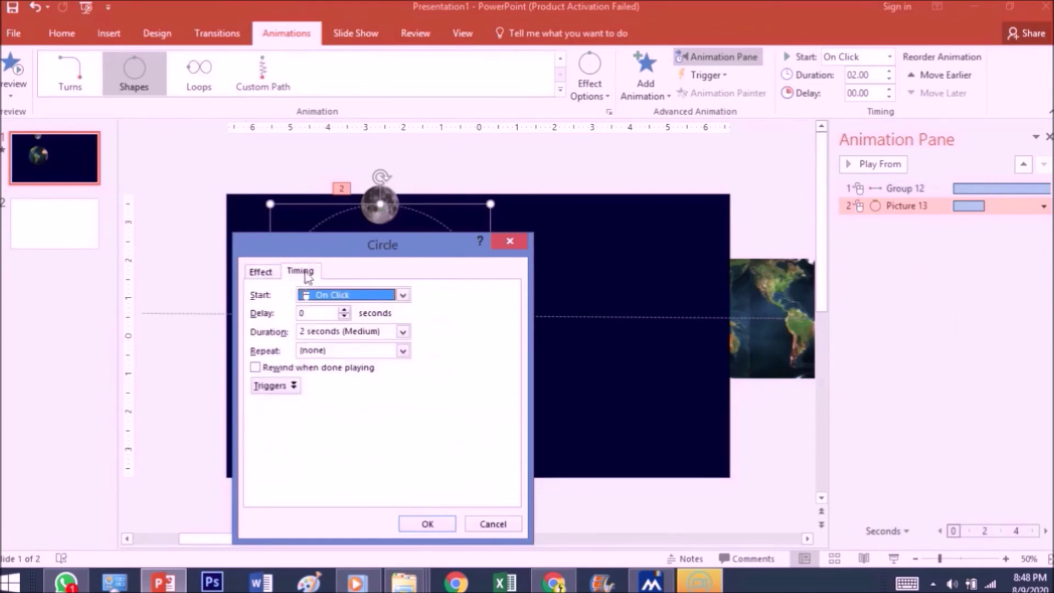
{"action": "left_click", "coordinate": [391, 297]}
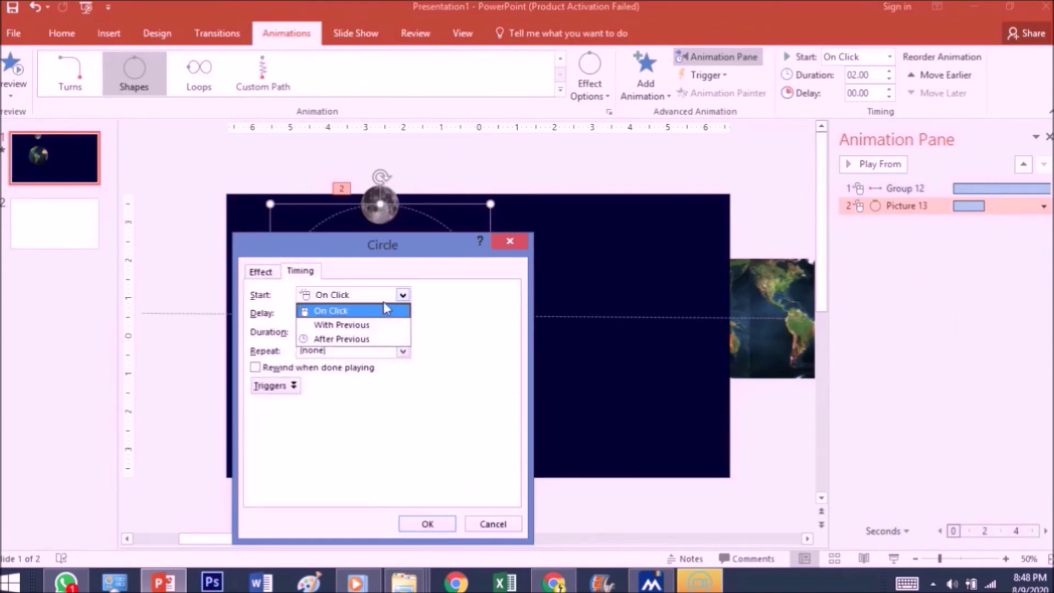
{"action": "left_click", "coordinate": [382, 329]}
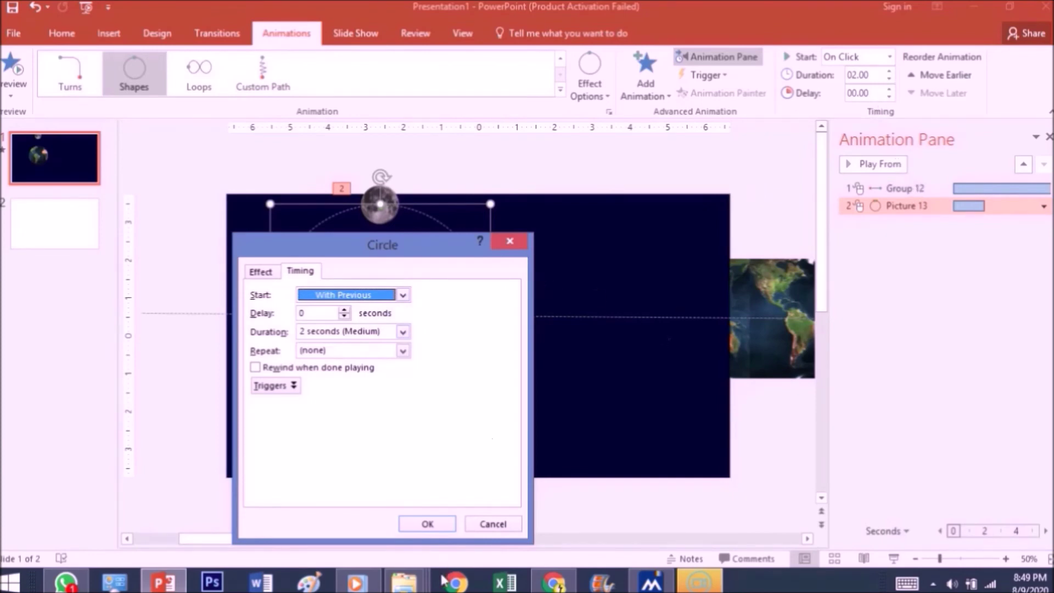
{"action": "left_click", "coordinate": [427, 524]}
- Set the moon animation's duration to 15 seconds, preview it together with the map strip's motion, and close the Animation Pane
{"action": "left_click", "coordinate": [889, 71]}
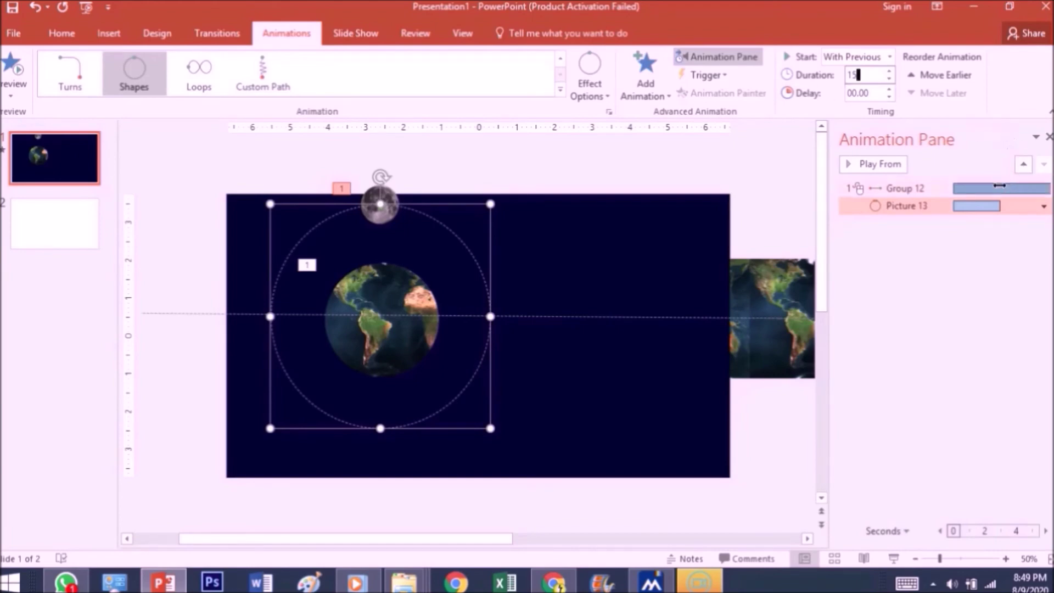
{"action": "left_click", "coordinate": [882, 188]}
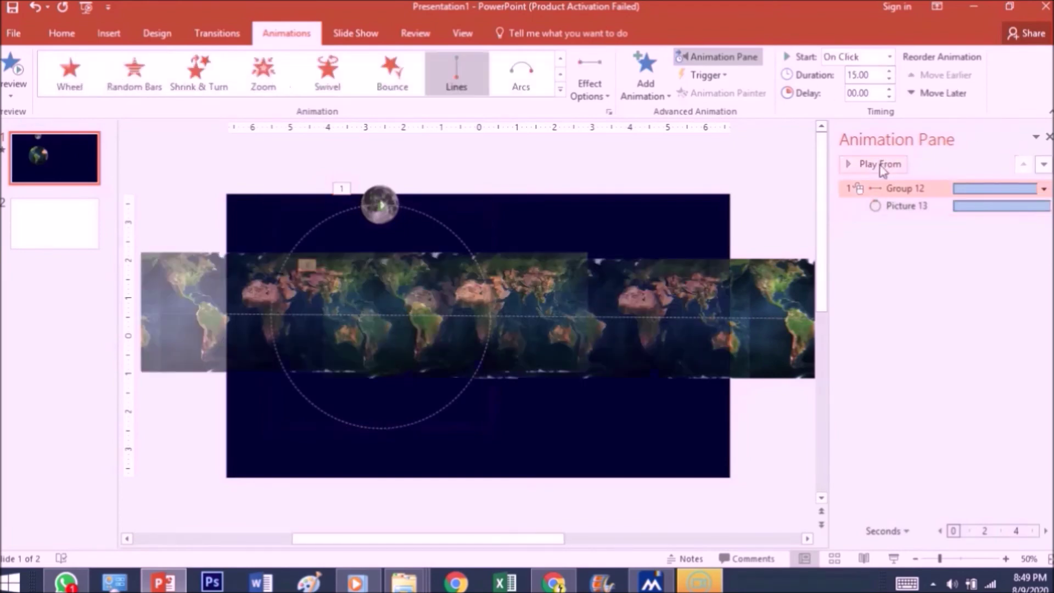
{"action": "left_click", "coordinate": [881, 165]}
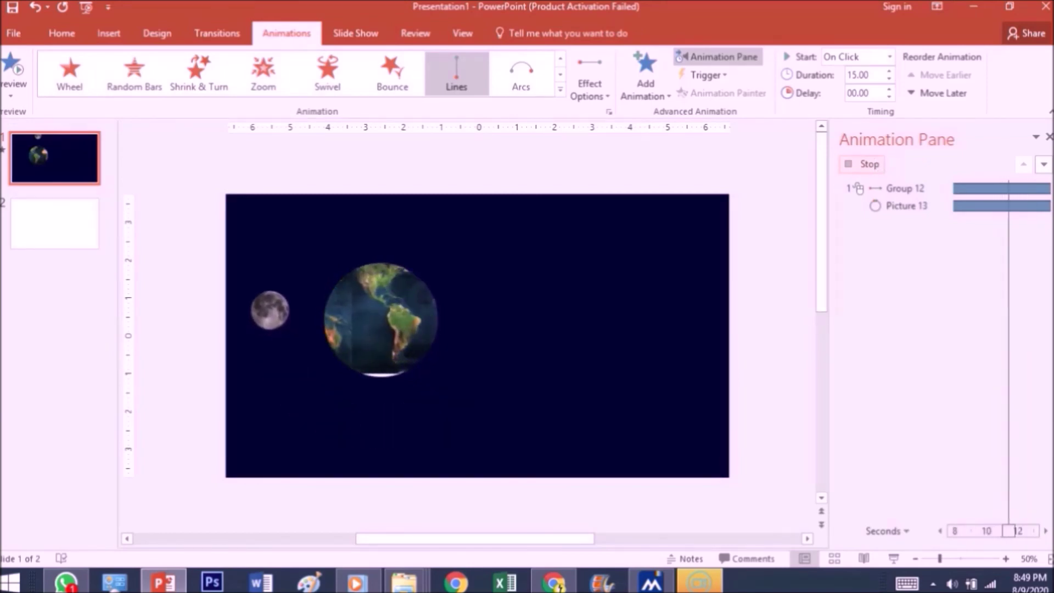
{"action": "left_click", "coordinate": [1048, 136]}
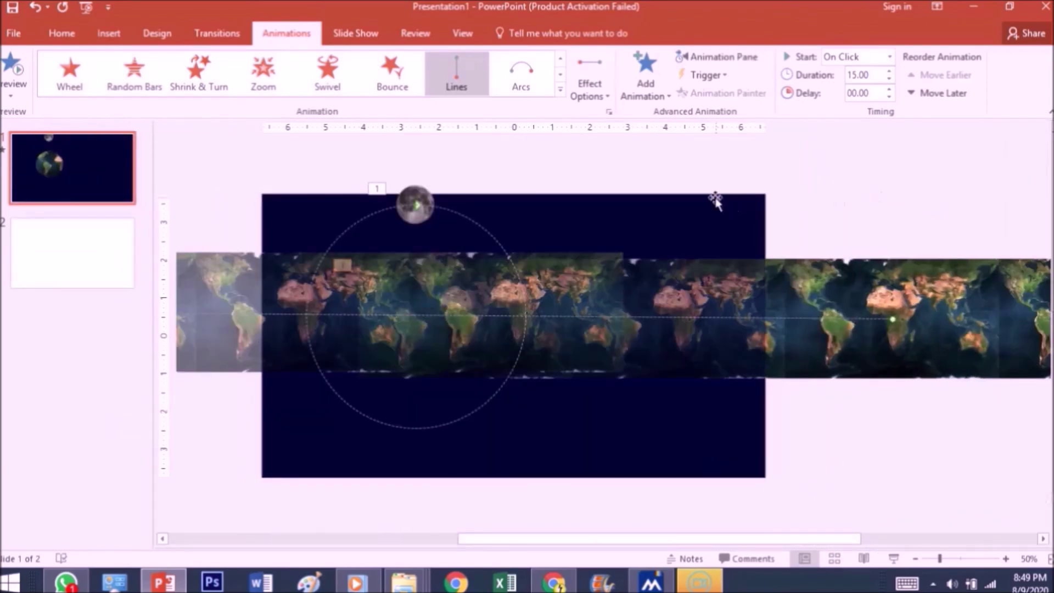
{"action": "left_click", "coordinate": [691, 173]}
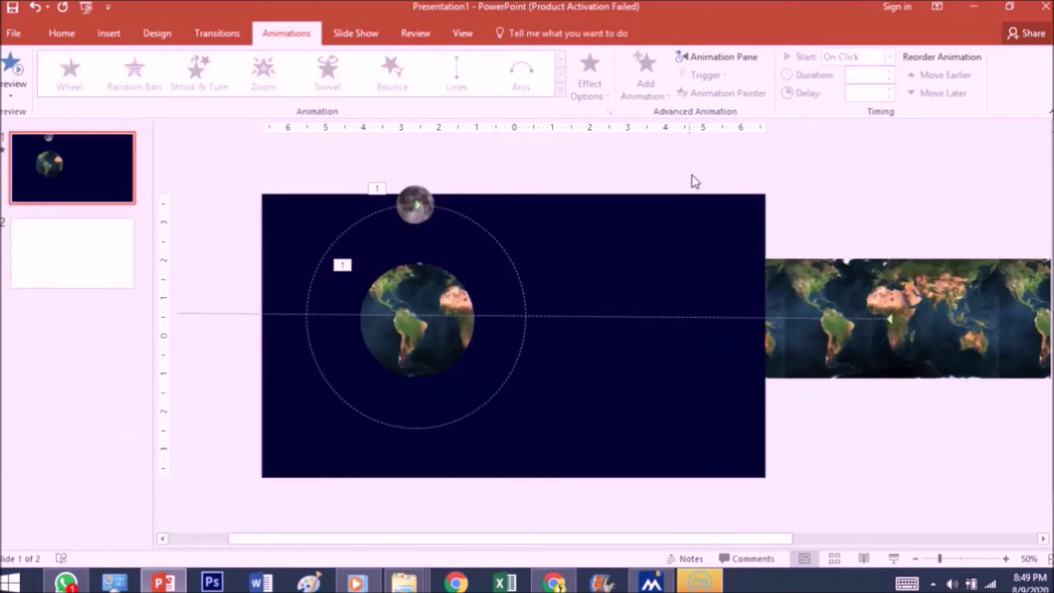
- Save the presentation as a PowerPoint Presentation file named Moon
{"action": "left_click", "coordinate": [62, 35]}
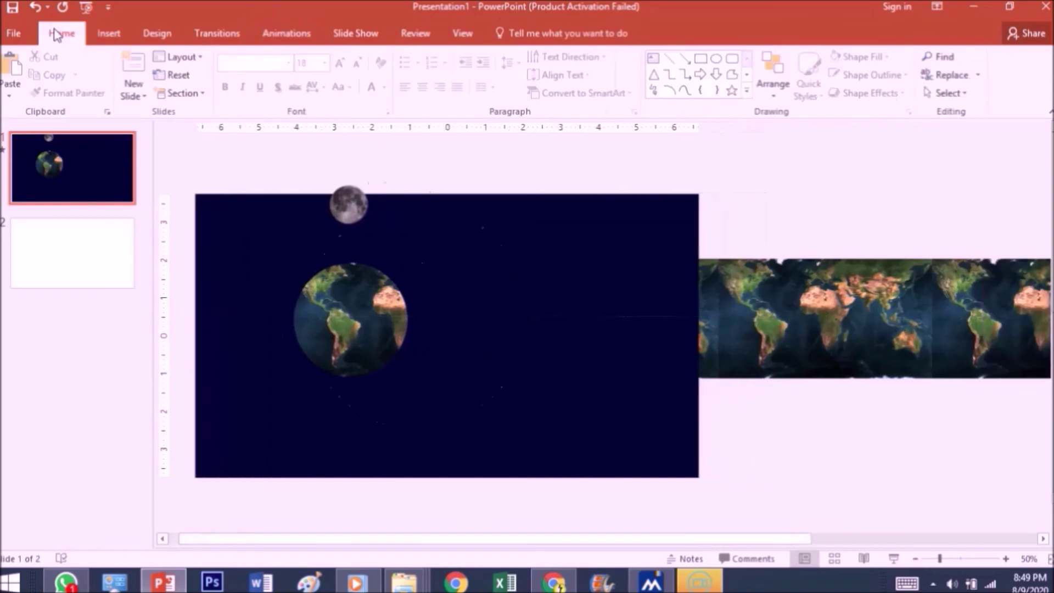
{"action": "left_click", "coordinate": [17, 37]}
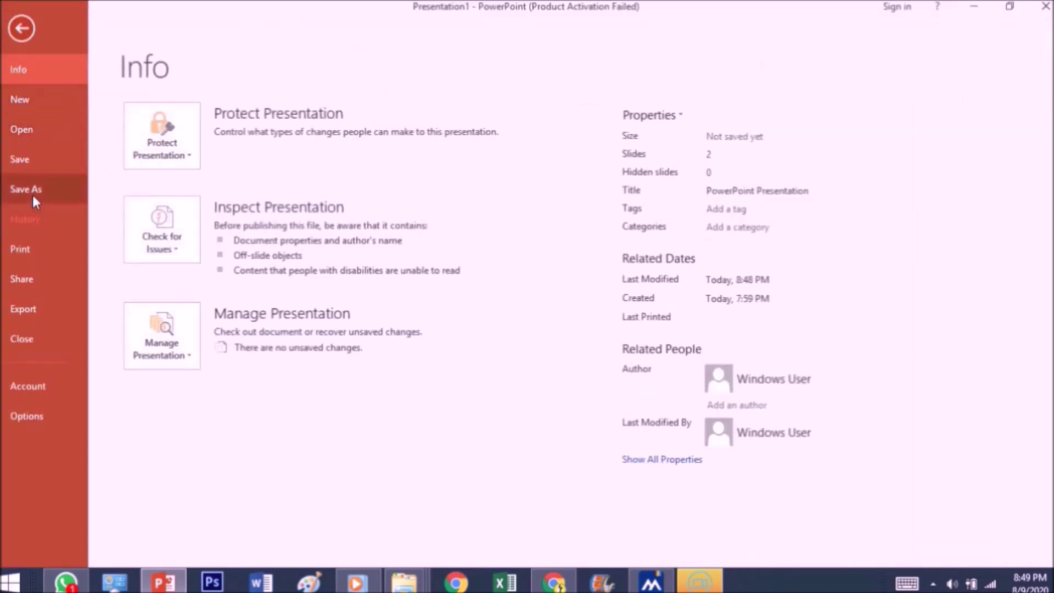
{"action": "left_click", "coordinate": [33, 196]}
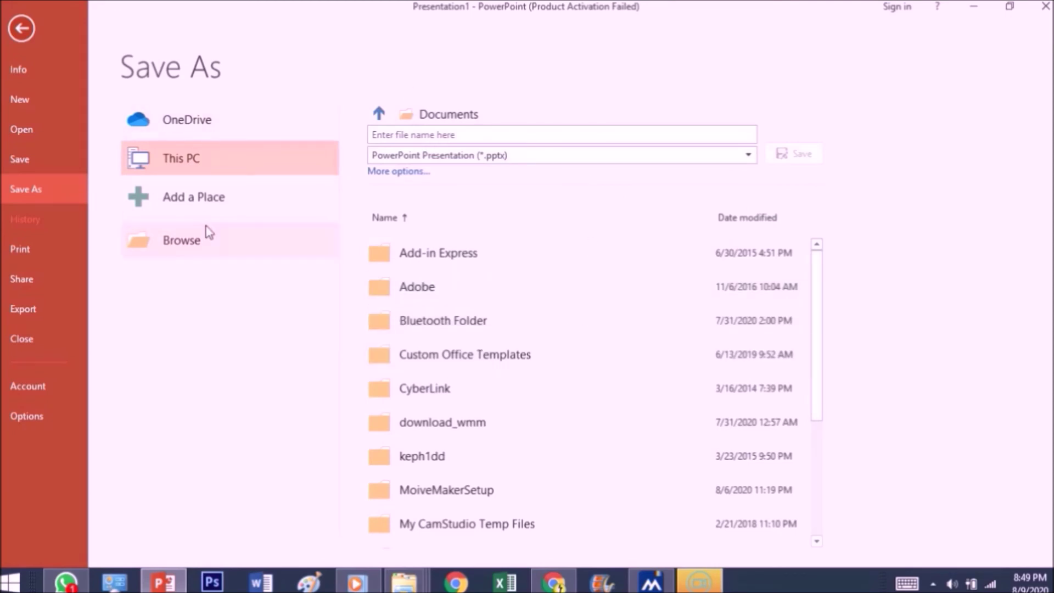
{"action": "left_click", "coordinate": [181, 240]}
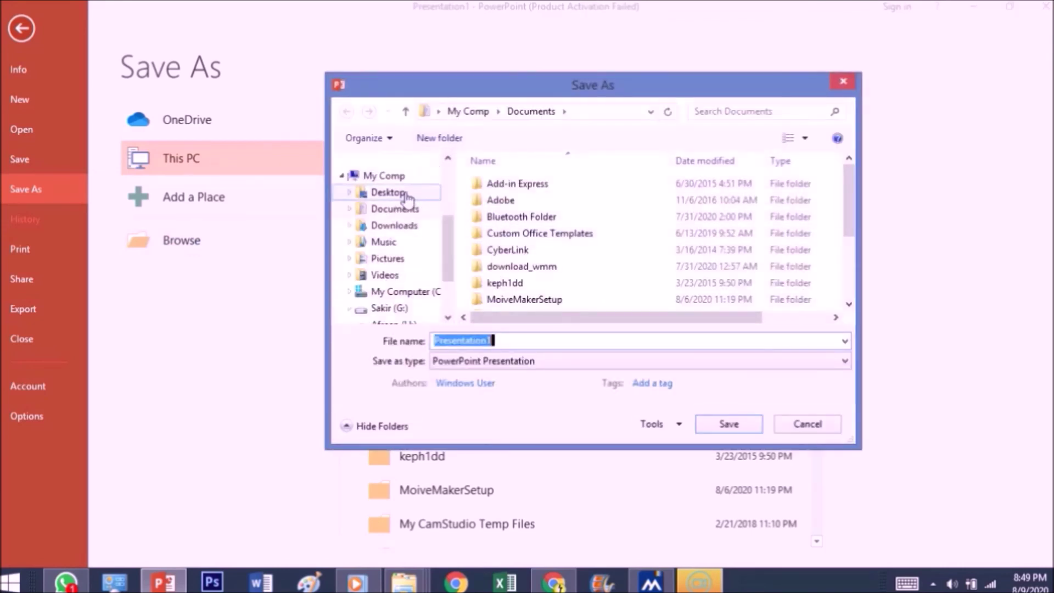
{"action": "type", "text": "Moon"}
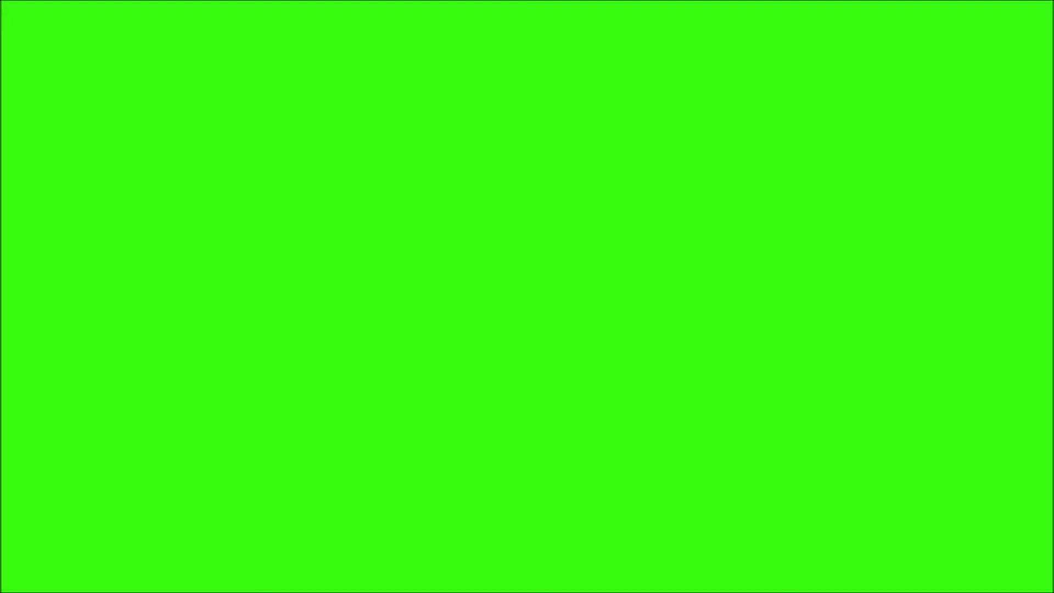